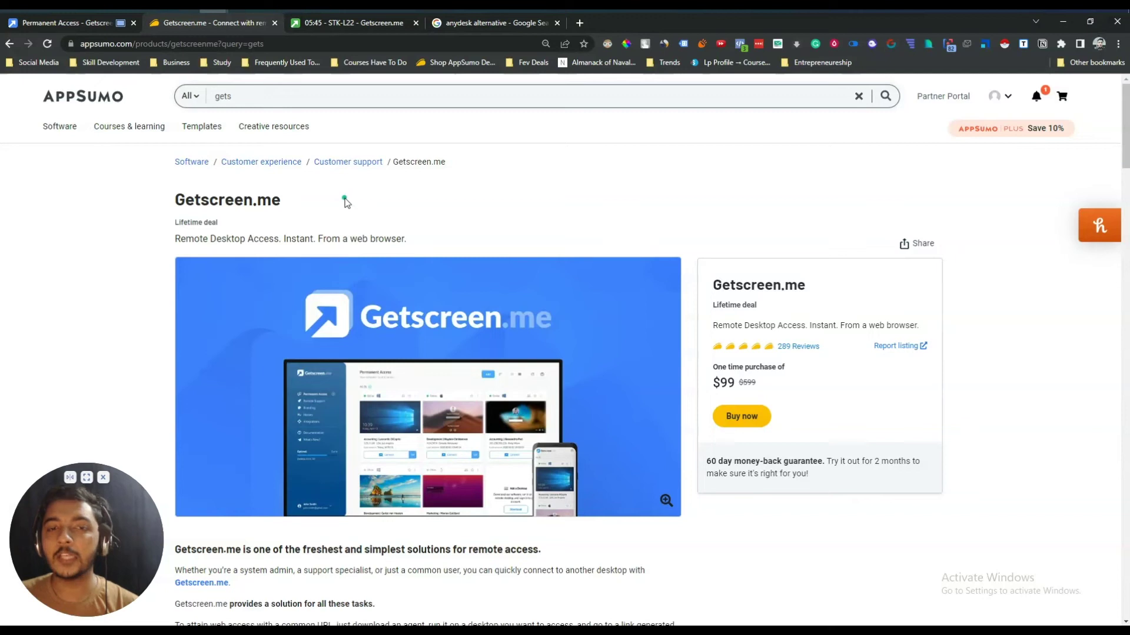
- Review the AppSumo Getscreen.me deal page, then switch to the STK-L22 phone session tab
drag(175, 204, 284, 209)
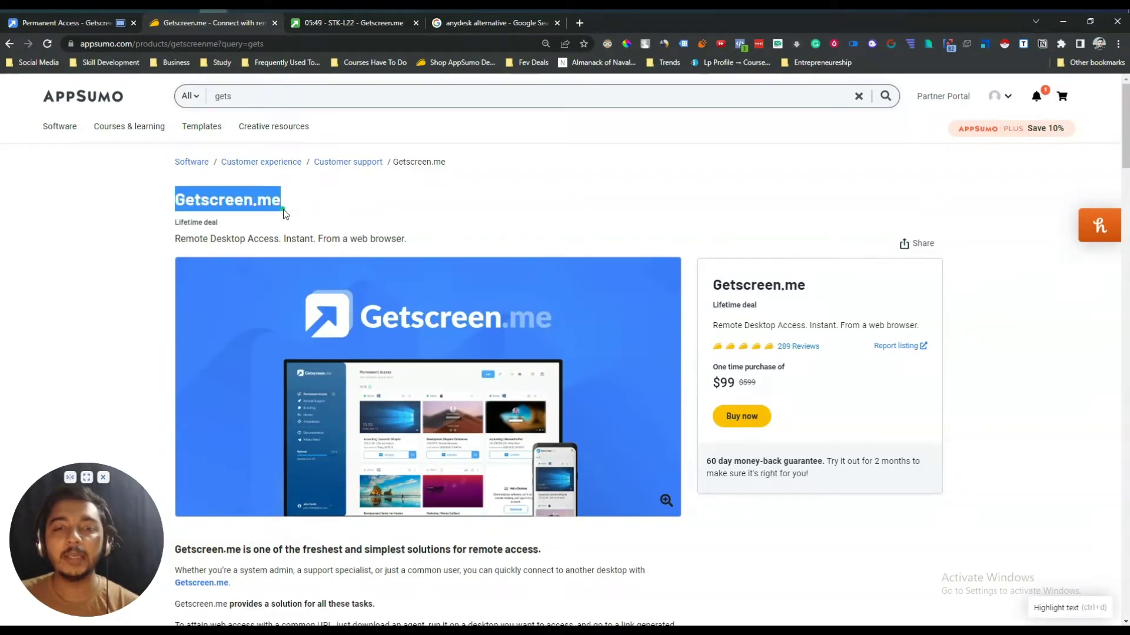
click(284, 210)
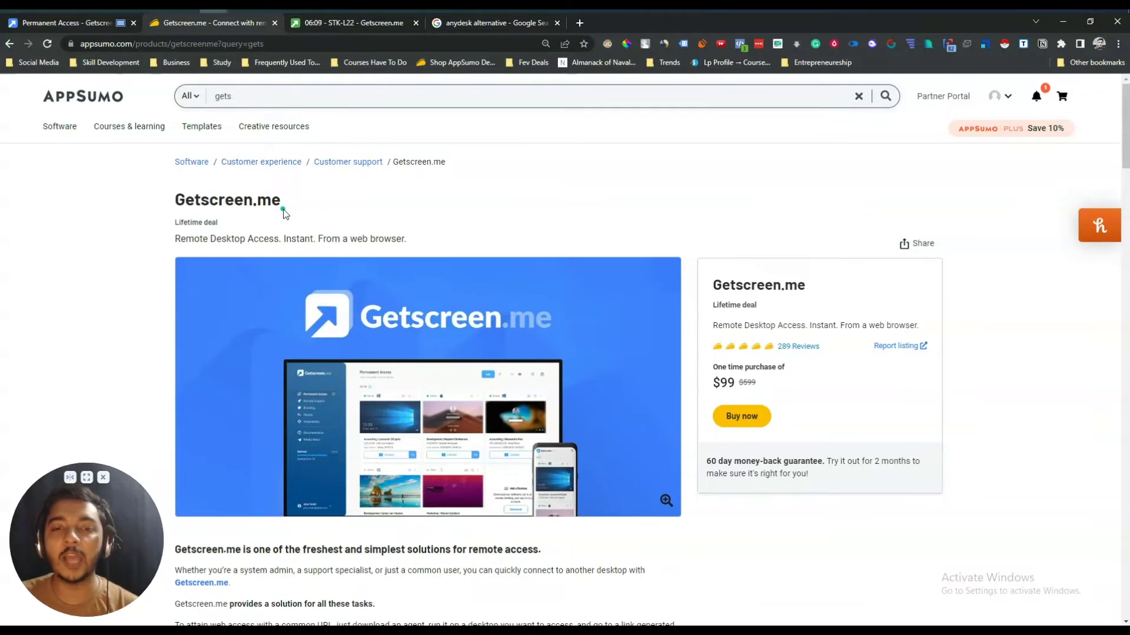
scroll(283, 210, down, 10)
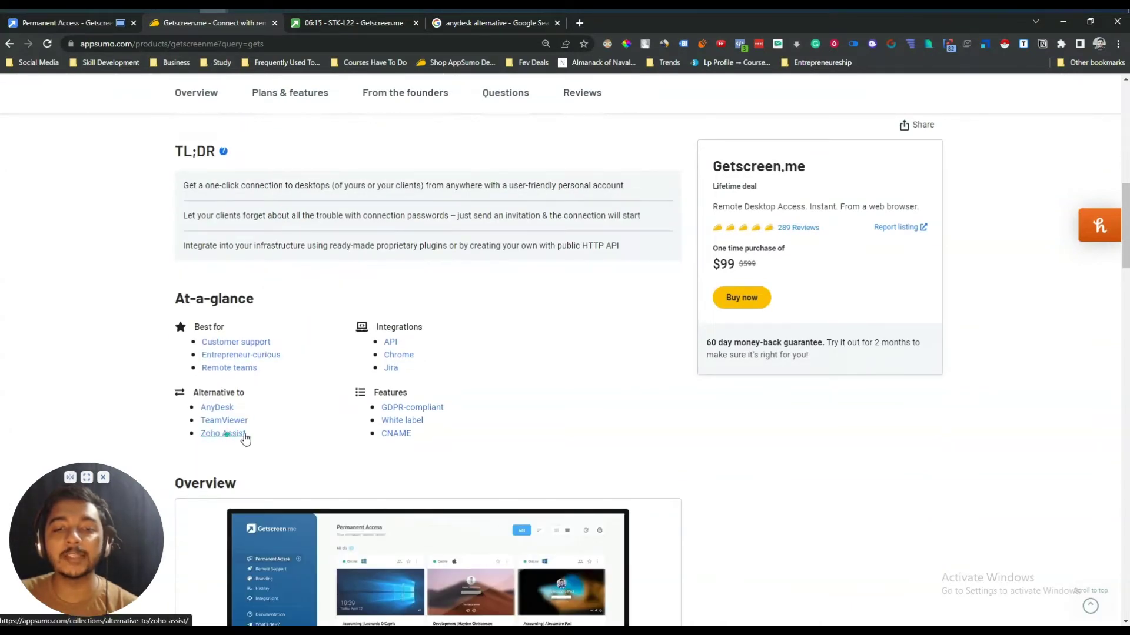
scroll(292, 443, down, 5)
scroll(292, 445, up, 2)
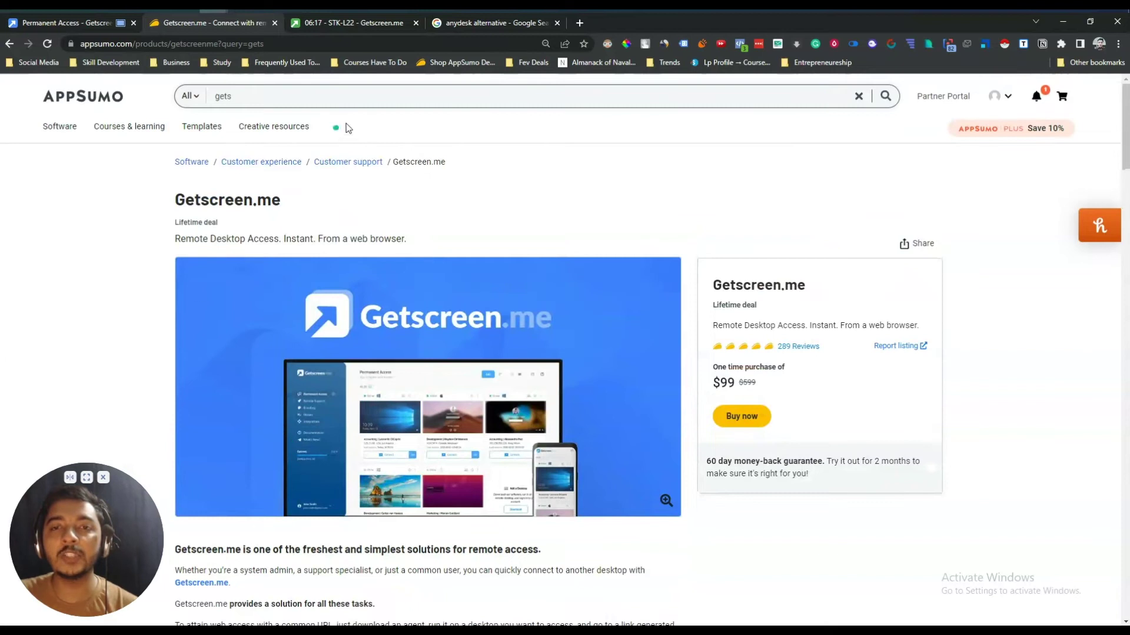
click(355, 27)
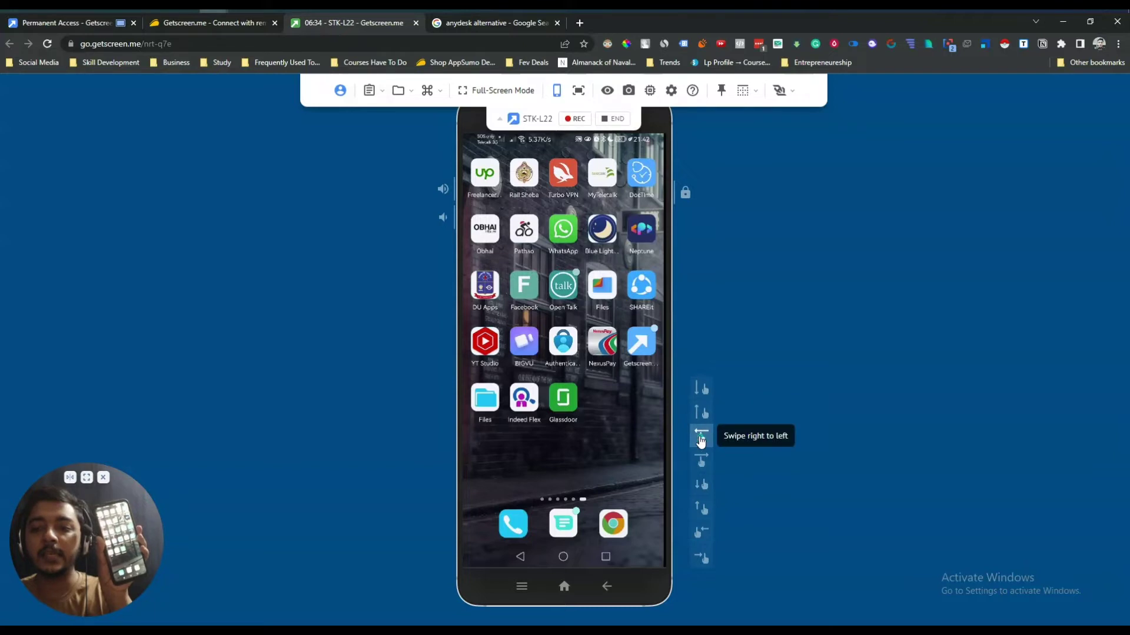
click(700, 440)
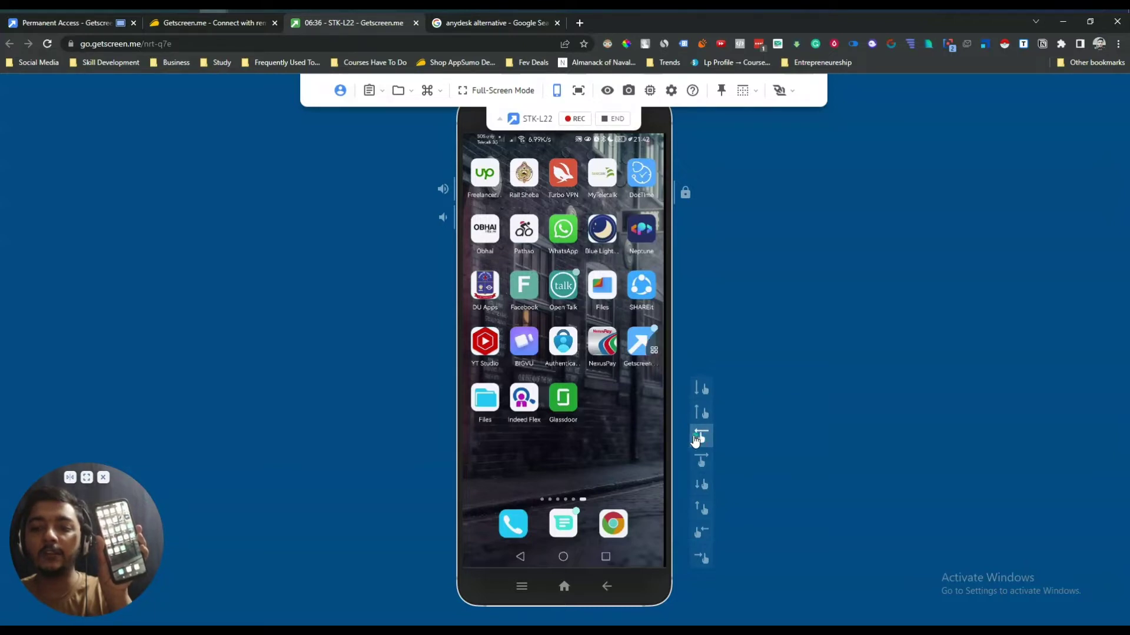
click(701, 466)
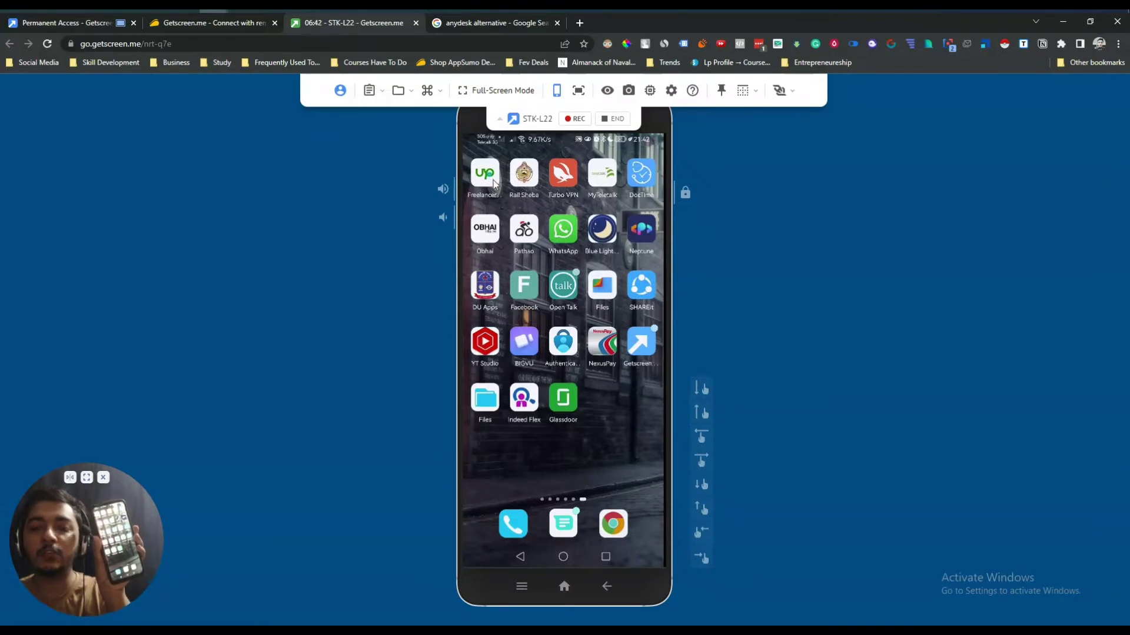
click(471, 189)
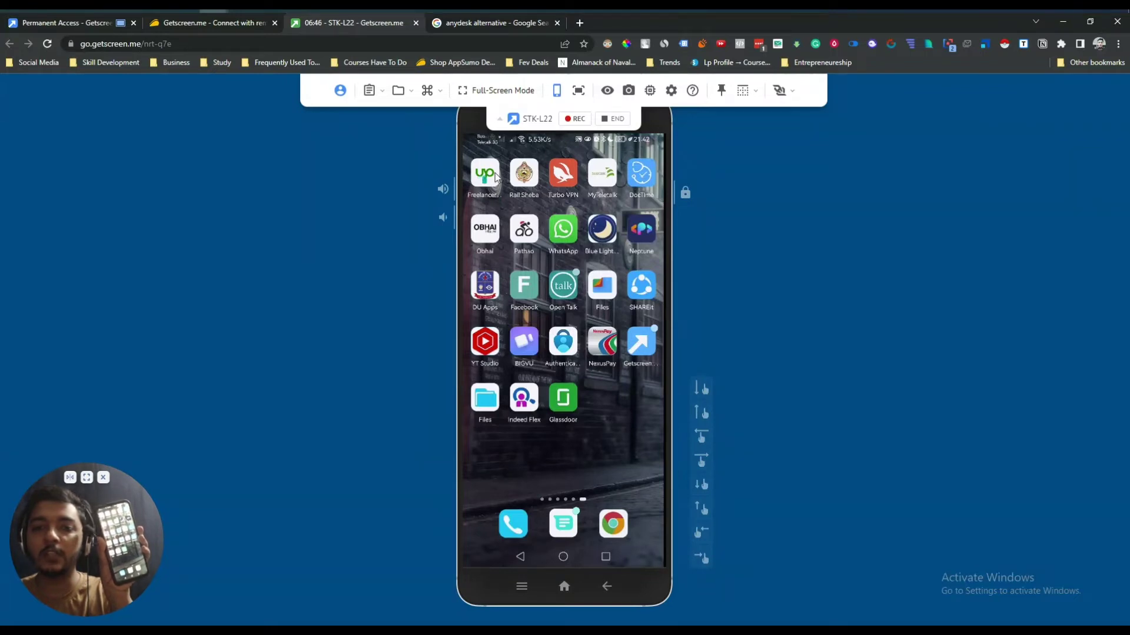
click(491, 177)
drag(492, 175, 500, 185)
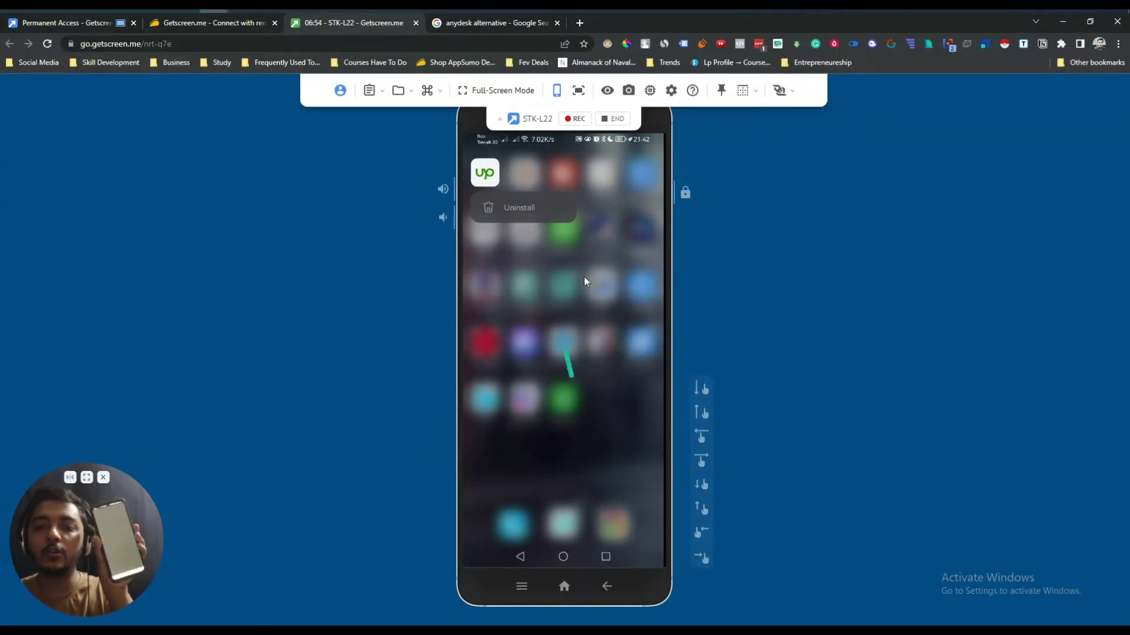
click(620, 414)
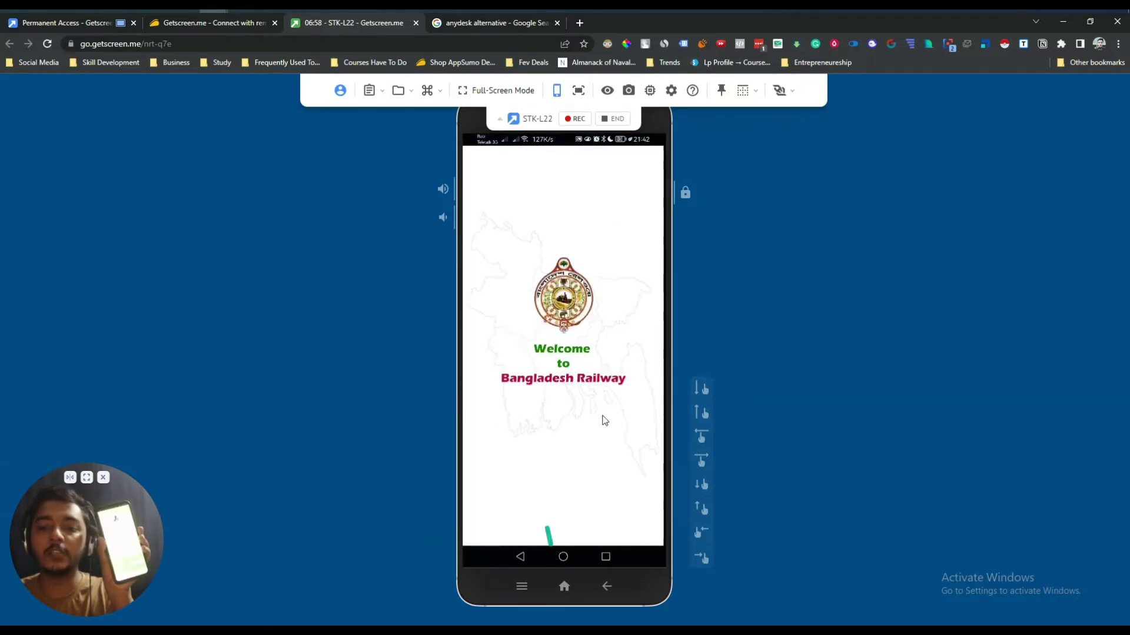
click(564, 559)
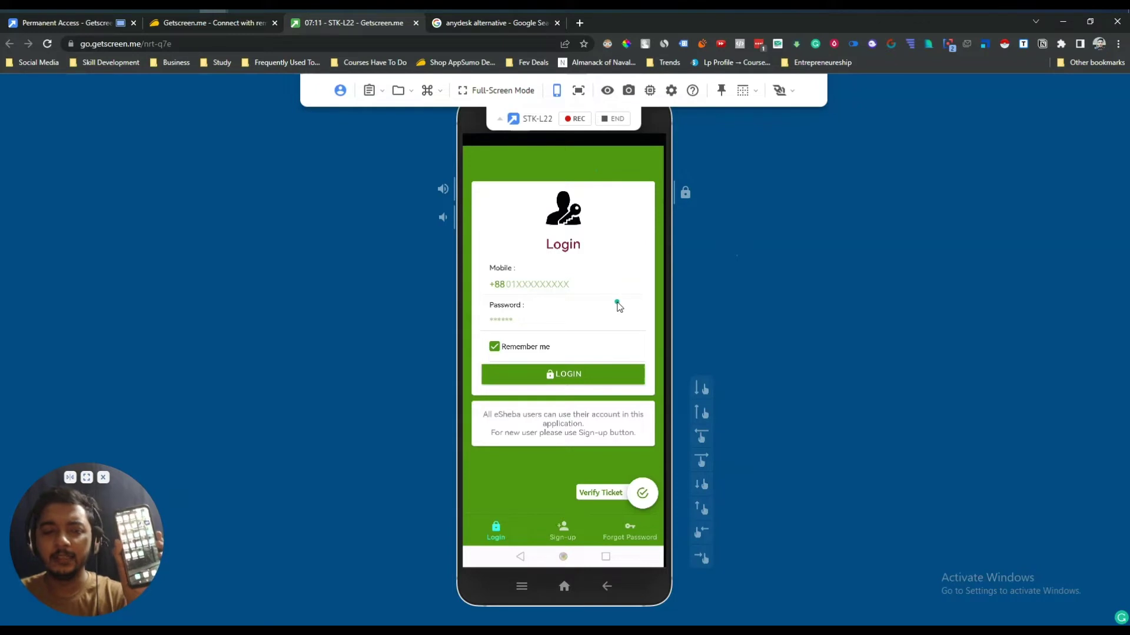
click(563, 557)
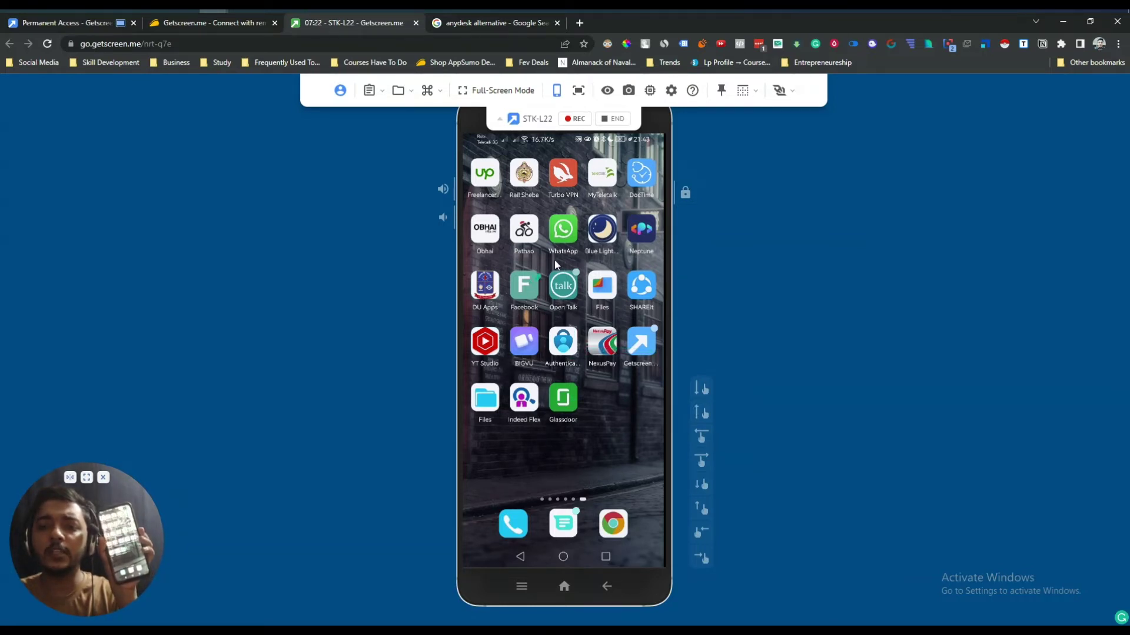
drag(547, 266, 652, 260)
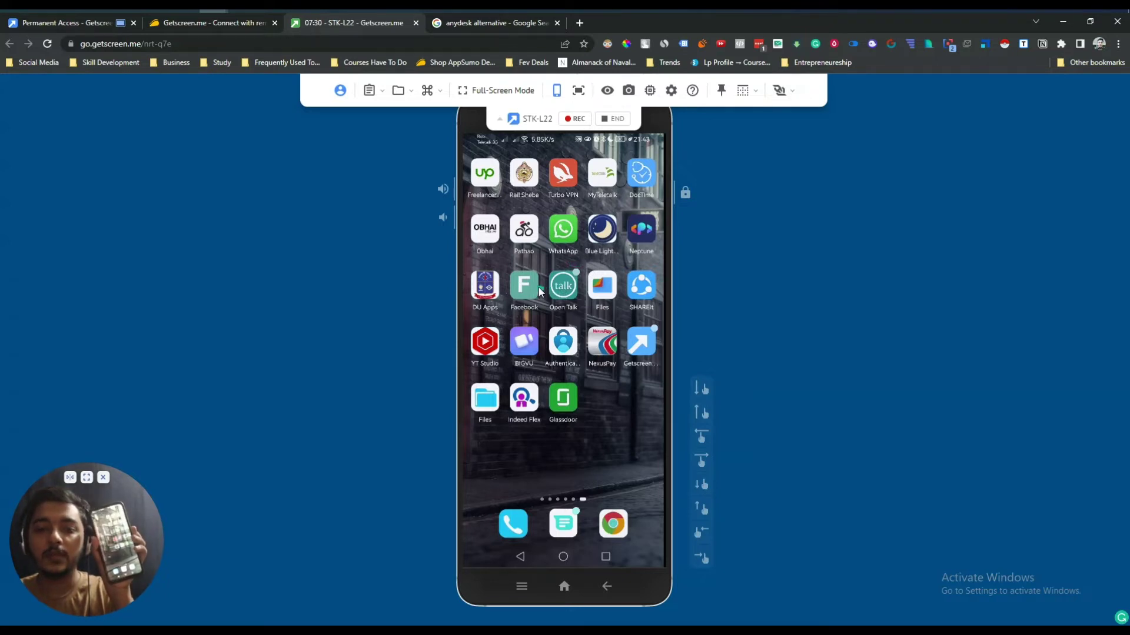
- Swipe between the remote phone's home screen pages and pull down its search
drag(537, 288, 693, 281)
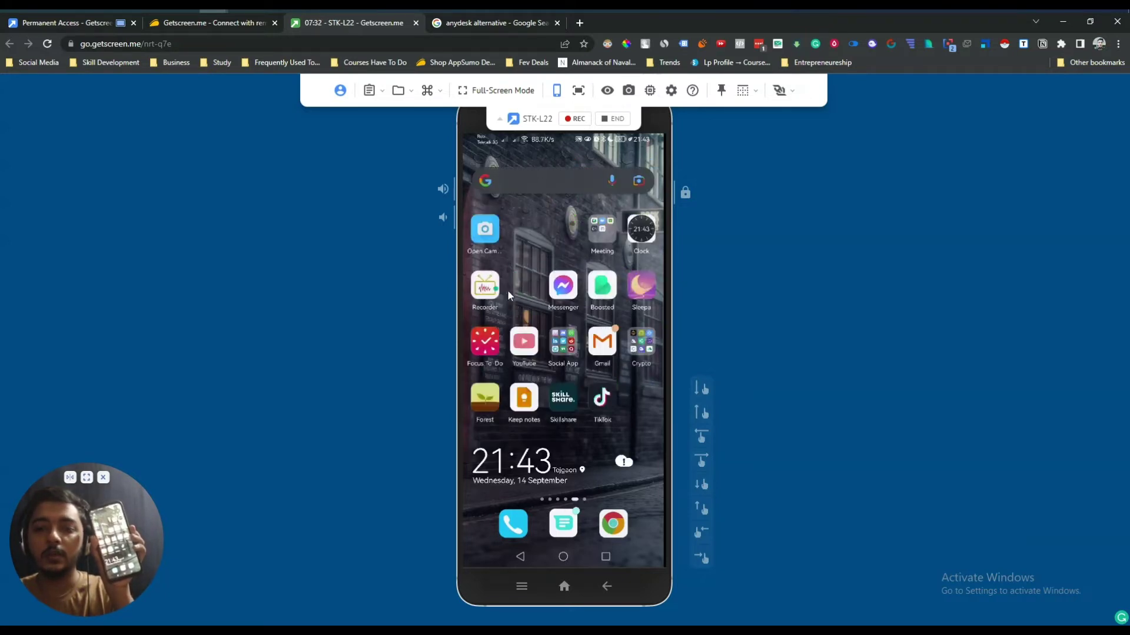
drag(544, 307, 606, 436)
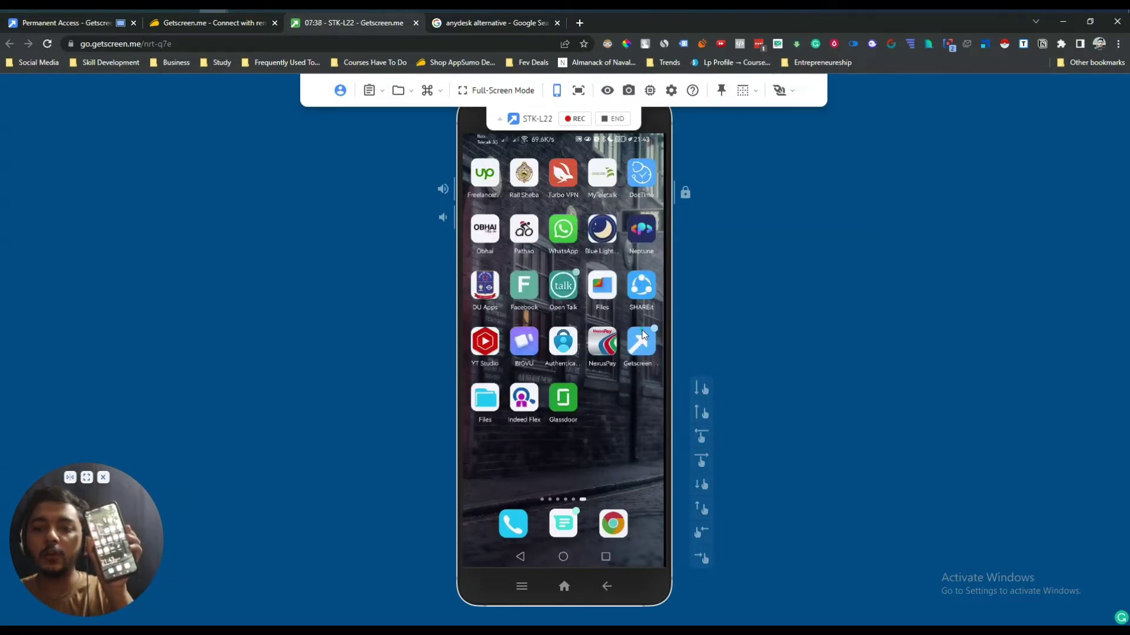
drag(488, 353, 545, 353)
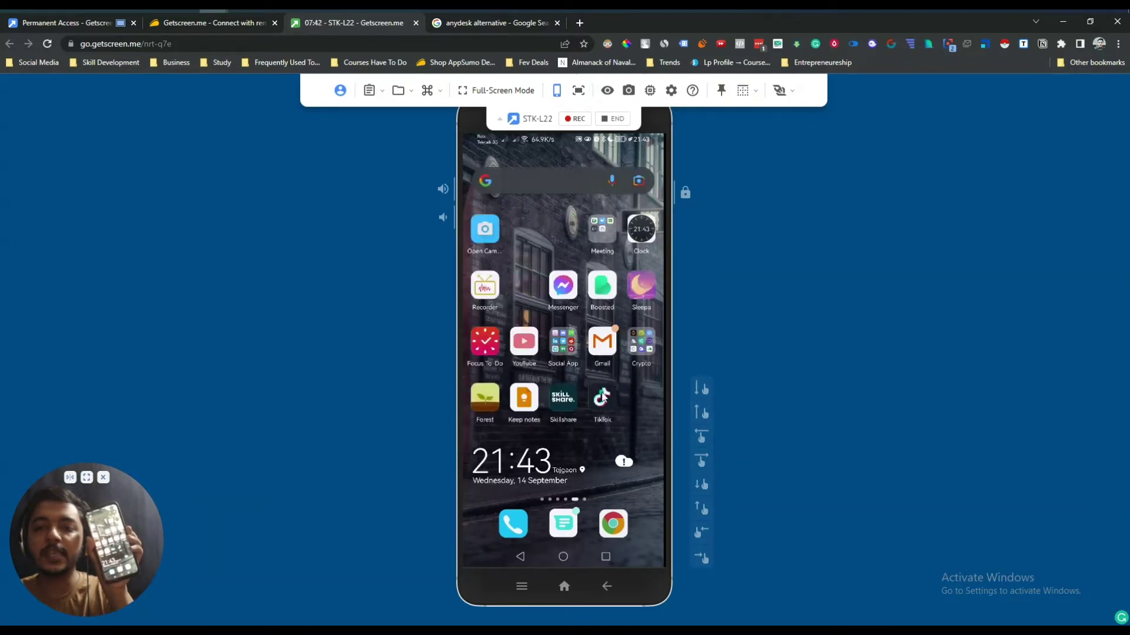
- Open Skillshare's Search page on the phone, then return to the AppSumo deal page
click(567, 404)
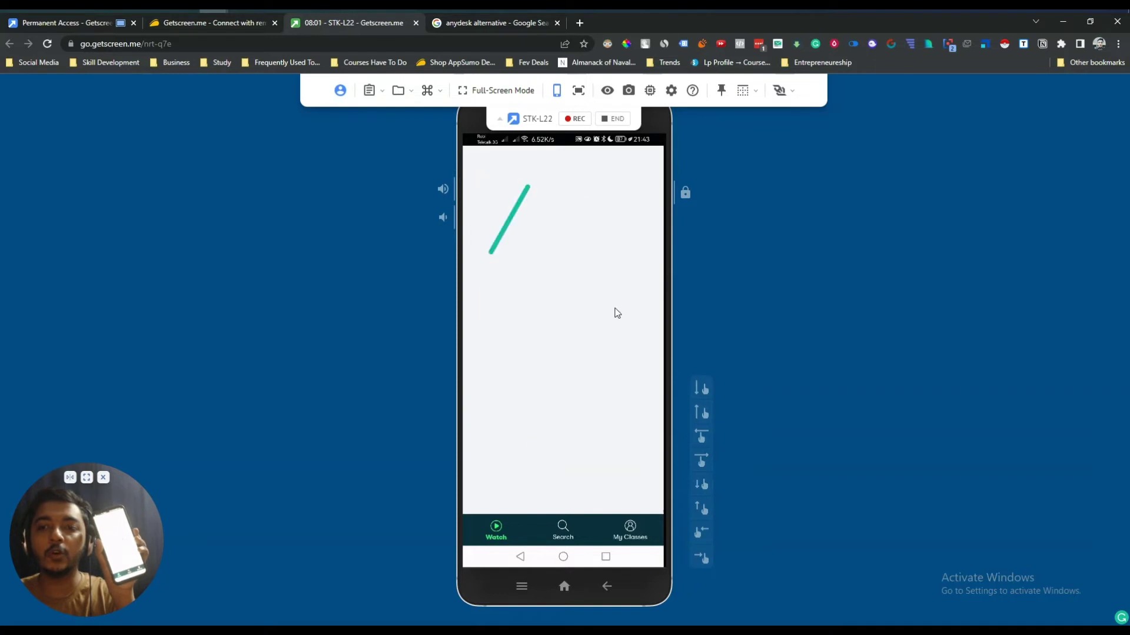
click(569, 532)
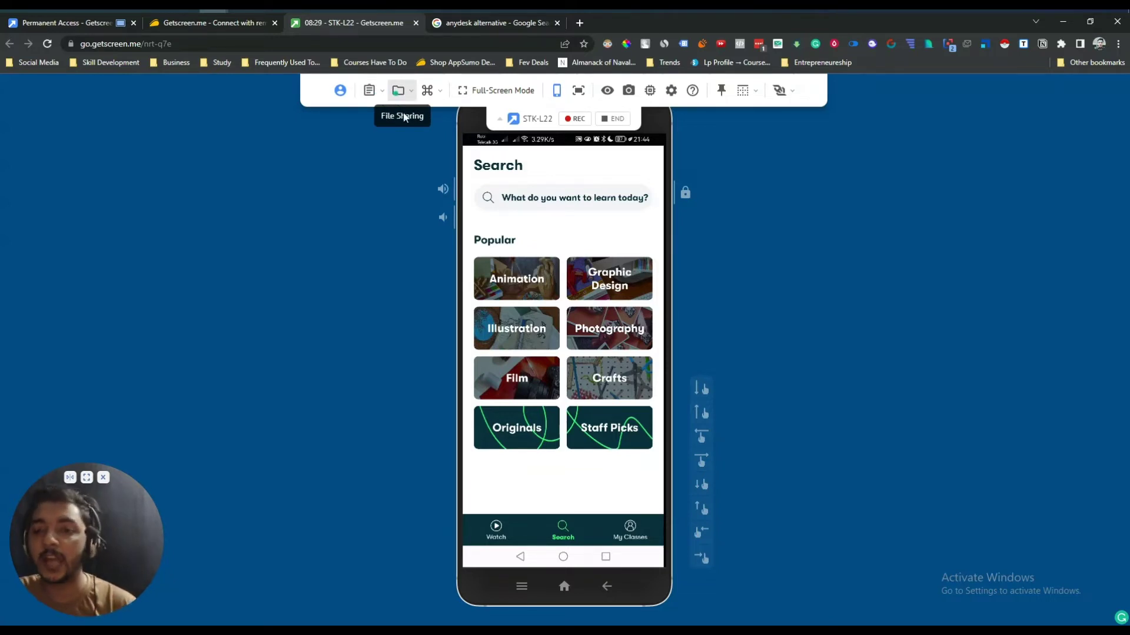
click(218, 30)
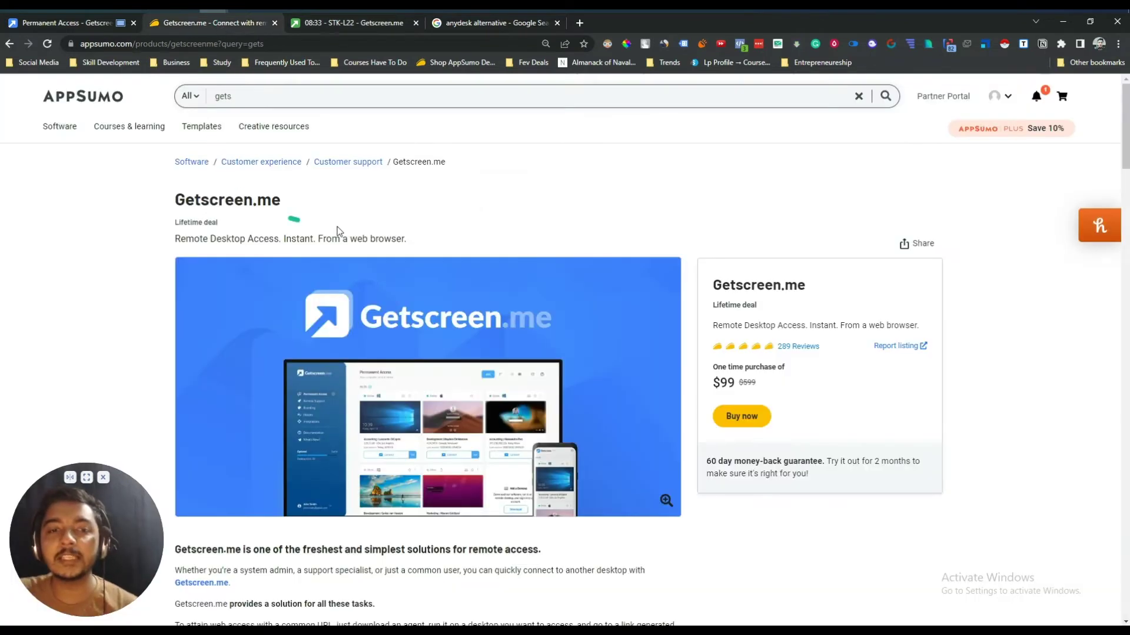
scroll(635, 285, down, 15)
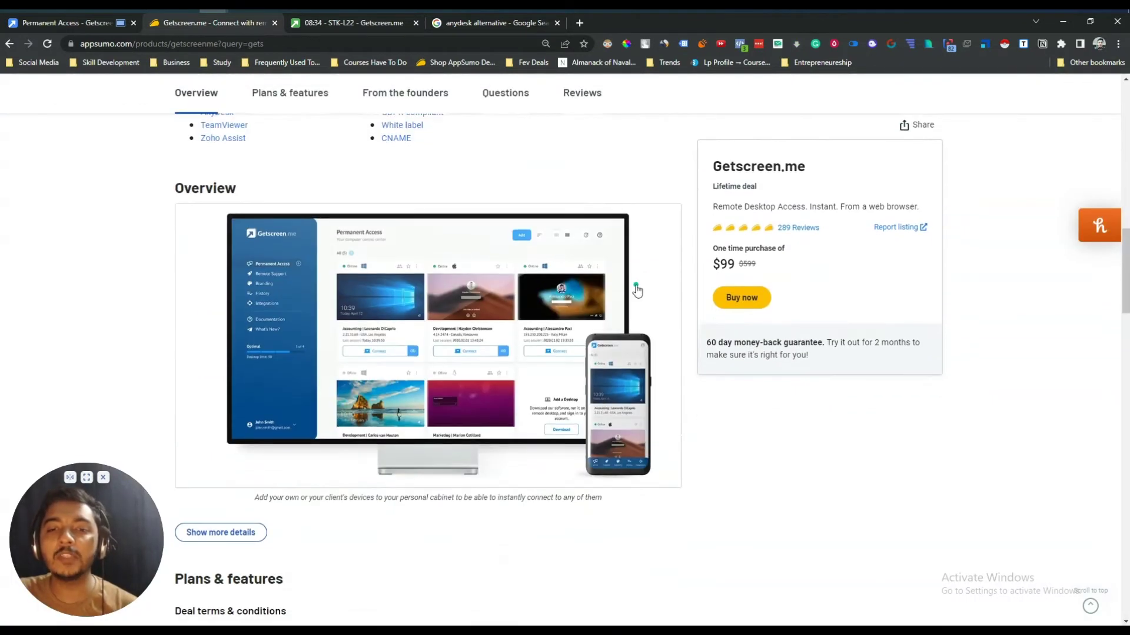
scroll(636, 289, down, 10)
scroll(635, 288, up, 5)
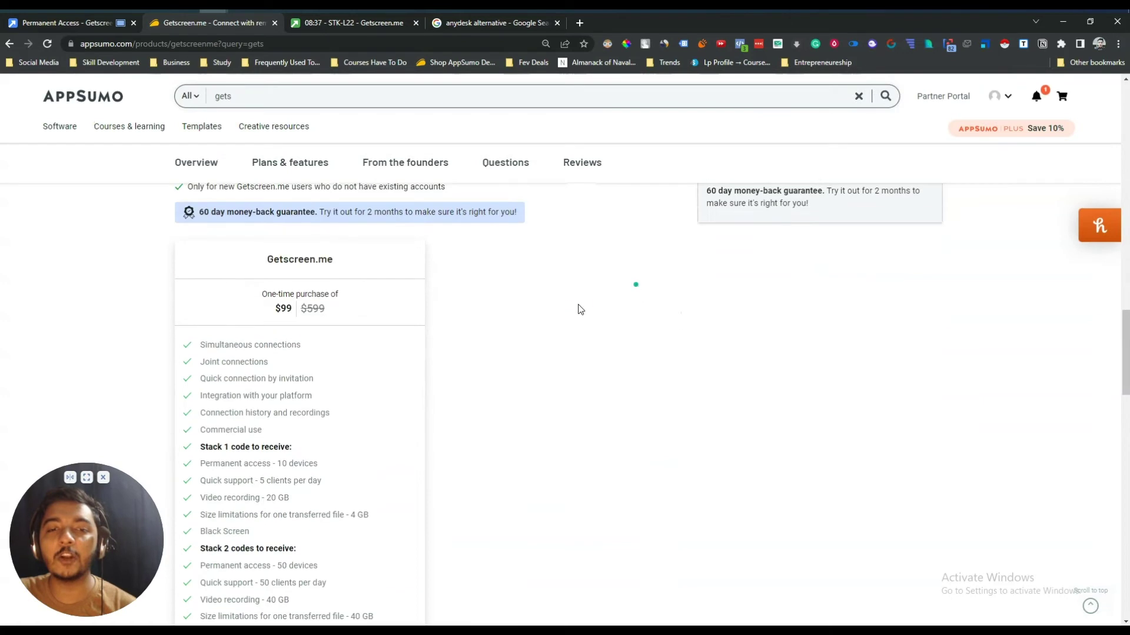
drag(271, 311, 296, 316)
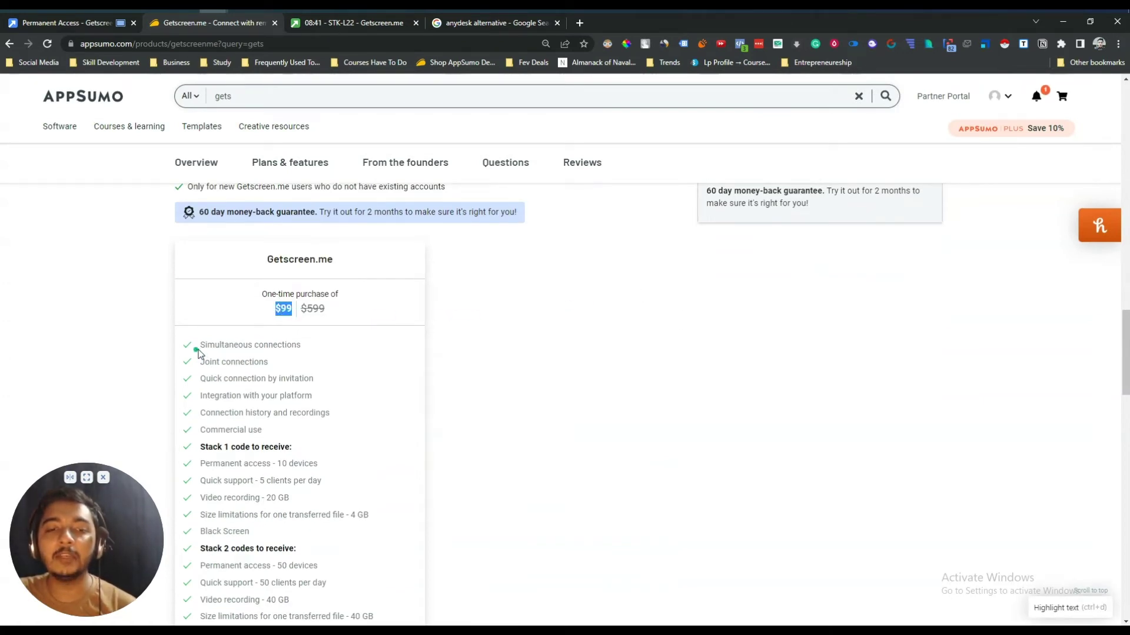
drag(205, 345, 296, 346)
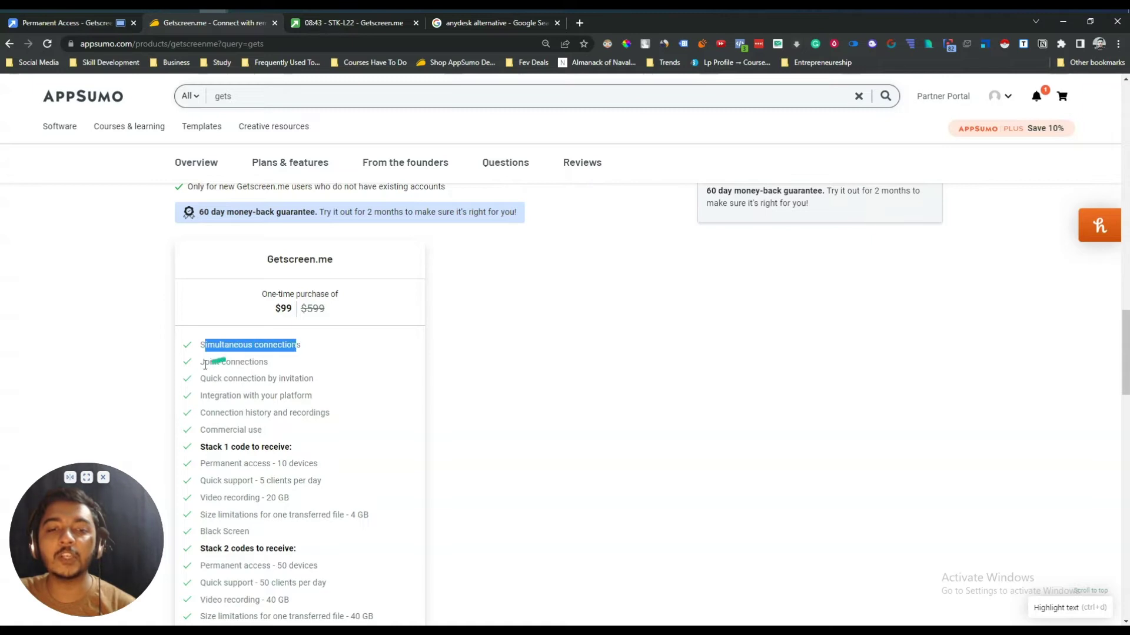
drag(201, 362, 269, 363)
drag(200, 378, 321, 384)
drag(200, 396, 321, 400)
drag(201, 413, 349, 416)
drag(200, 430, 284, 436)
scroll(283, 436, down, 3)
drag(230, 286, 326, 544)
scroll(326, 544, down, 4)
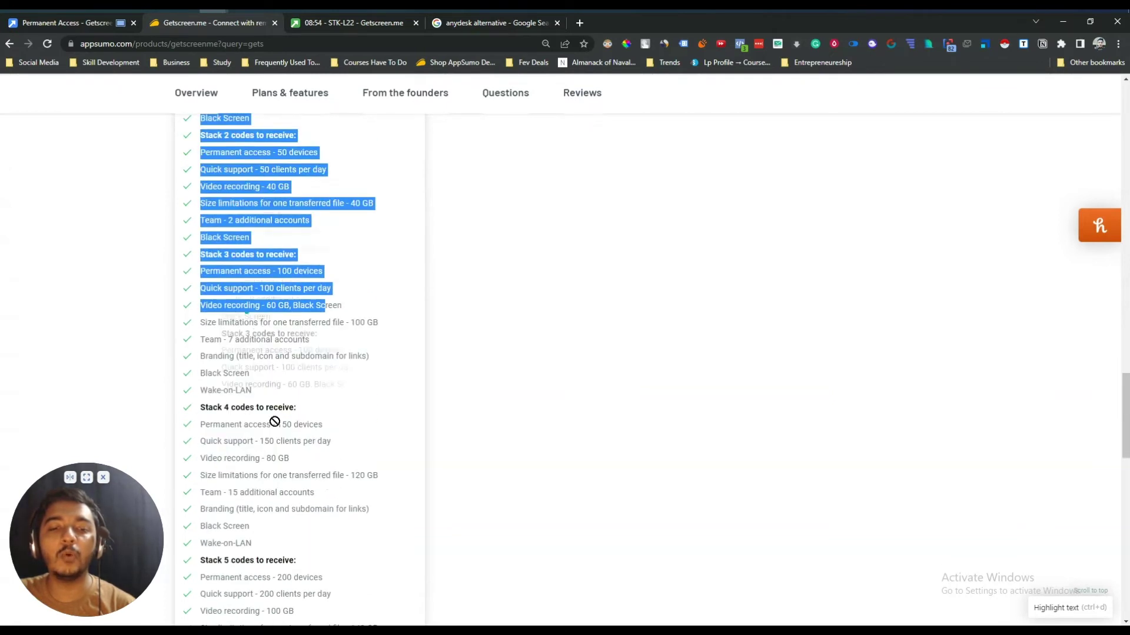
drag(242, 355, 317, 559)
scroll(317, 529, down, 5)
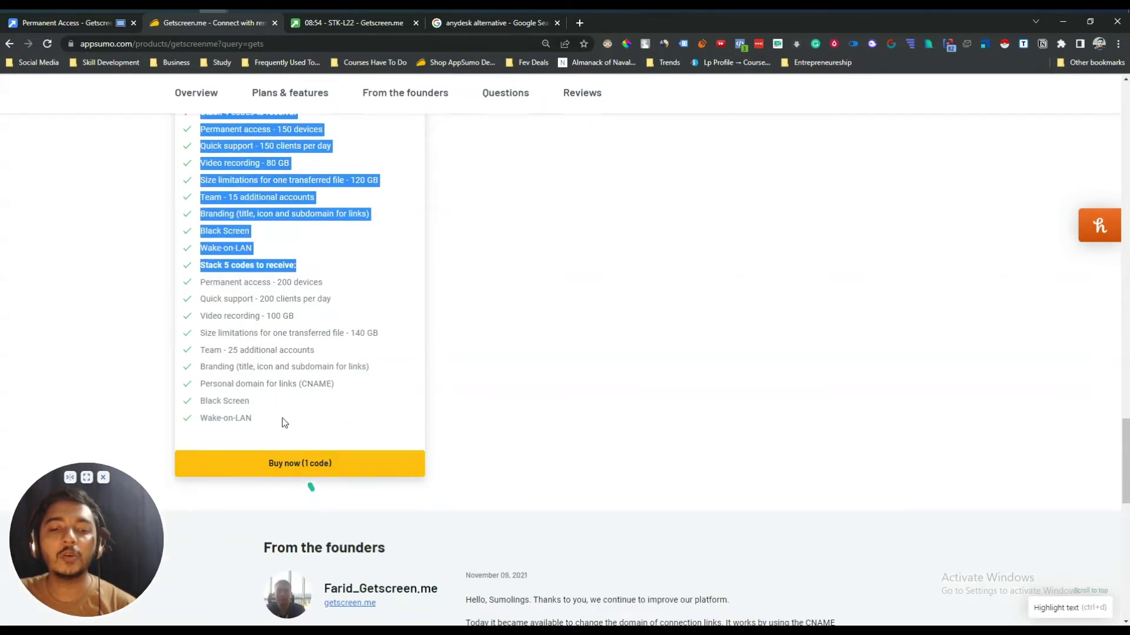
drag(226, 282, 321, 403)
scroll(320, 402, up, 13)
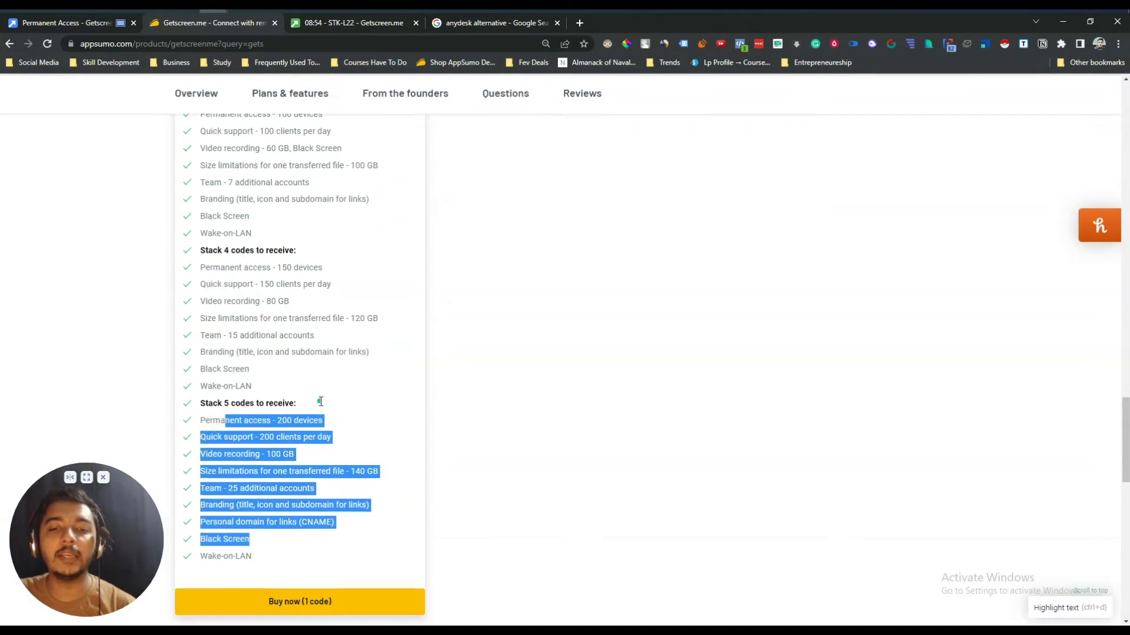
scroll(321, 404, up, 3)
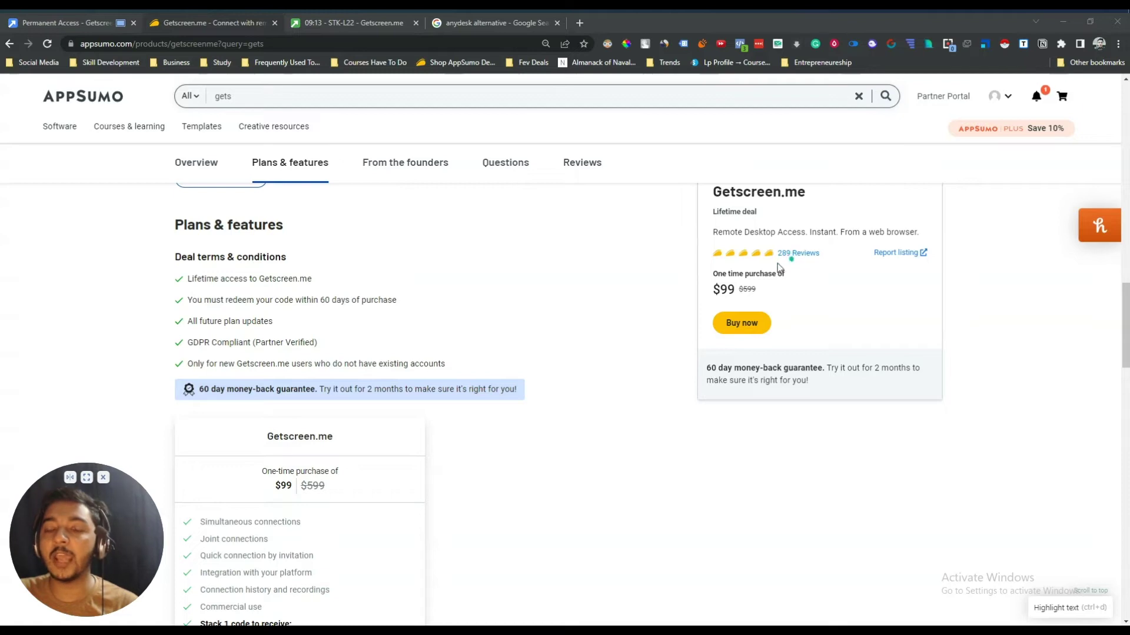
middle_click(537, 513)
scroll(532, 381, up, 10)
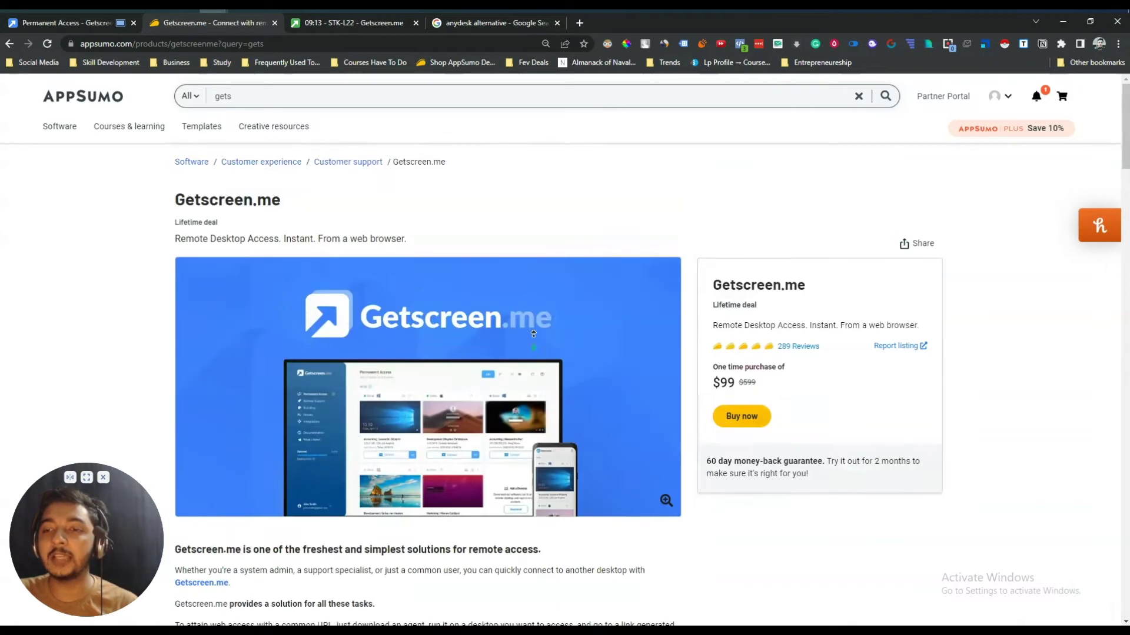
click(93, 28)
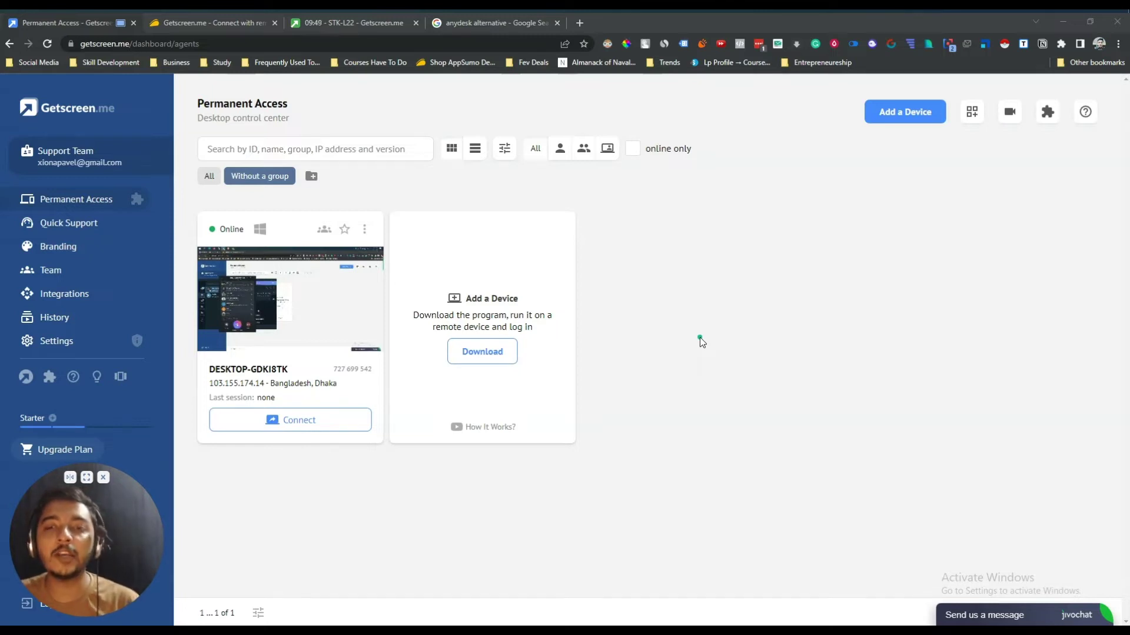
- Open Quick Support to list the two invitations created on 12.09.2022
click(75, 227)
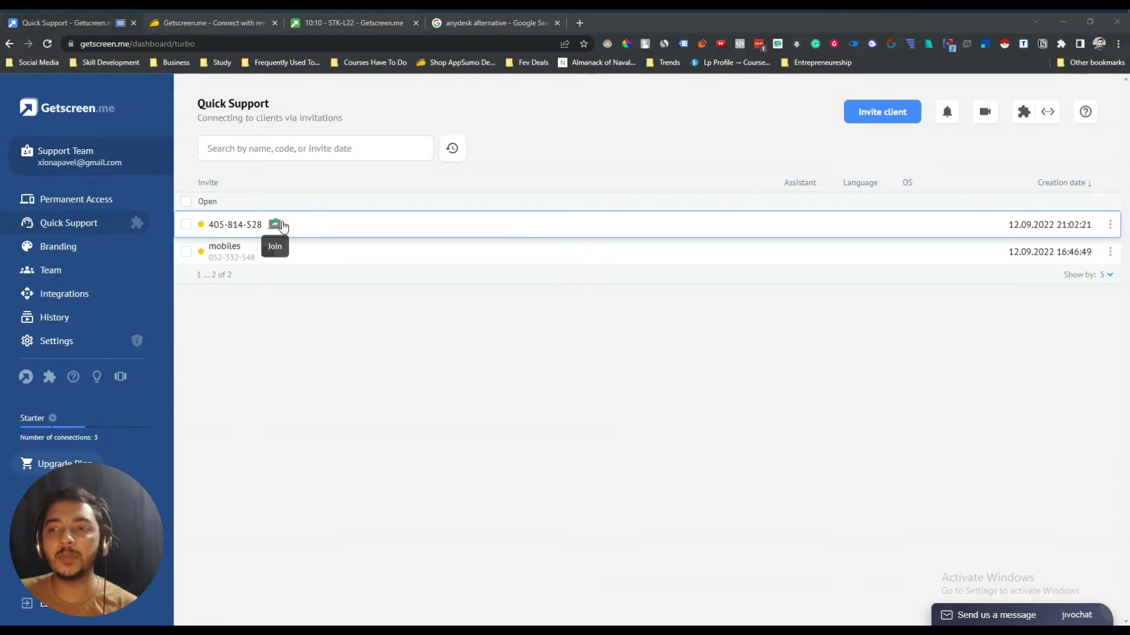
- Create a client invitation, copy its link, close the dialog, and go to Branding
click(881, 120)
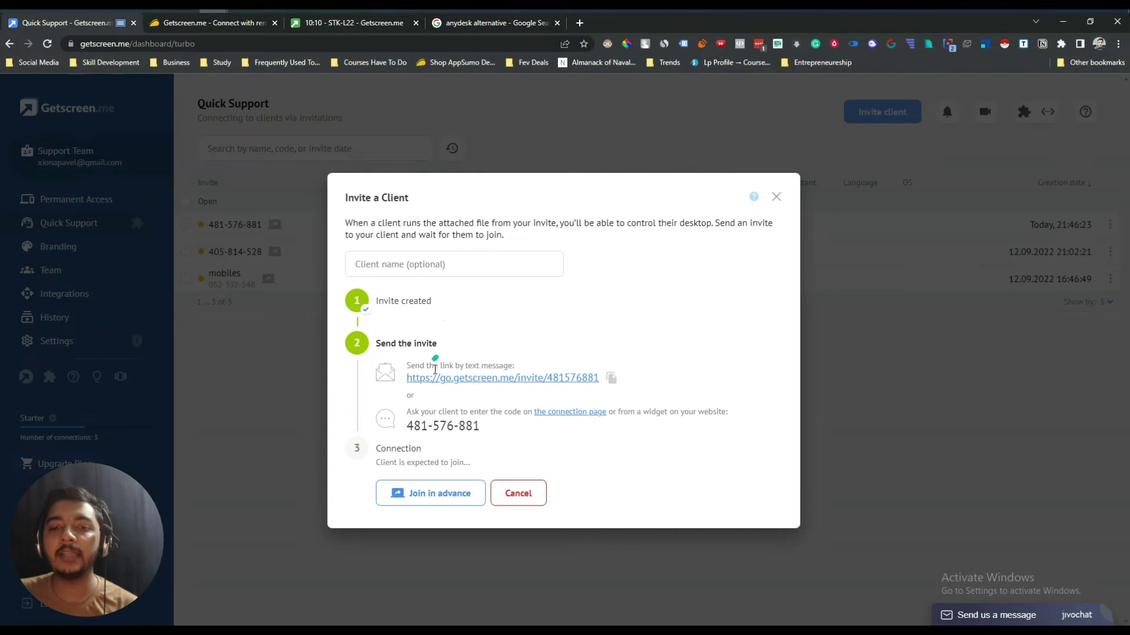
click(615, 370)
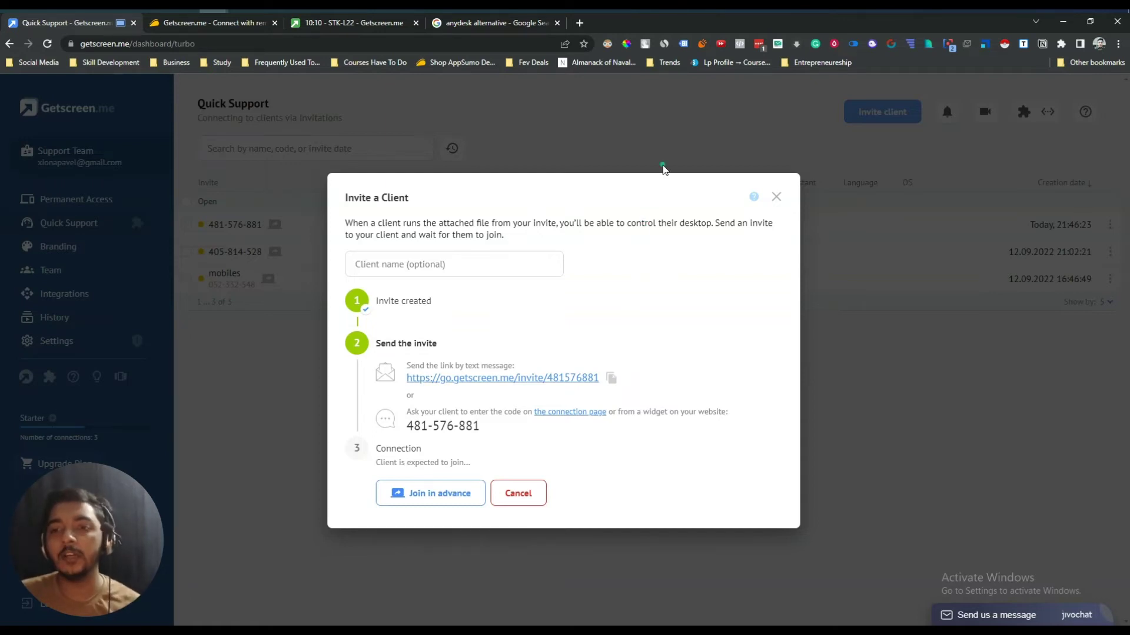
click(776, 197)
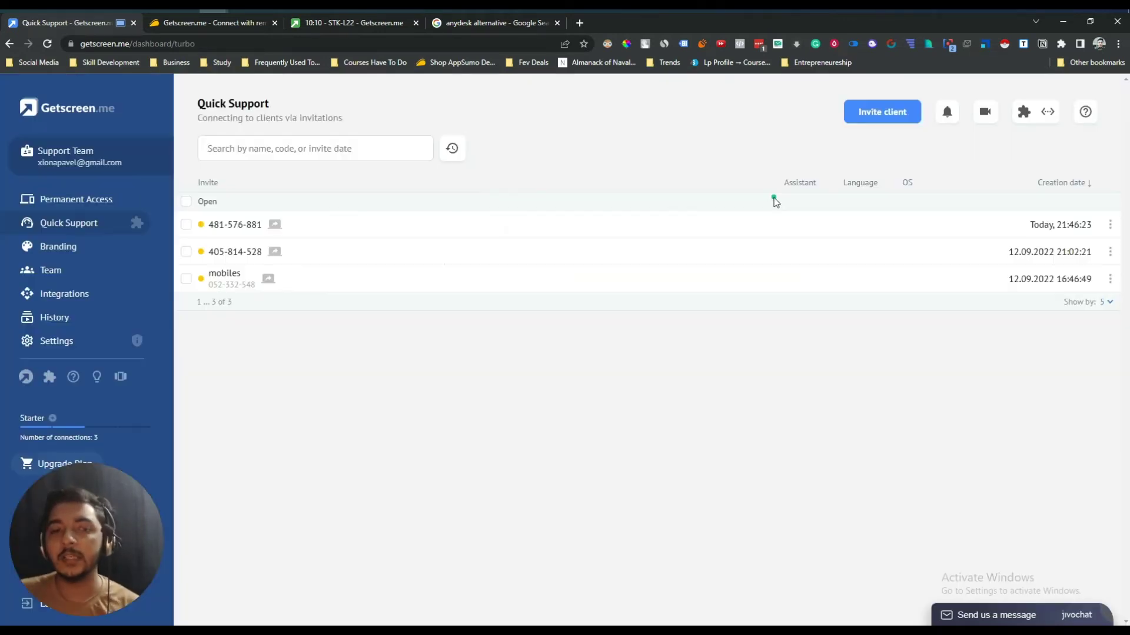
click(57, 248)
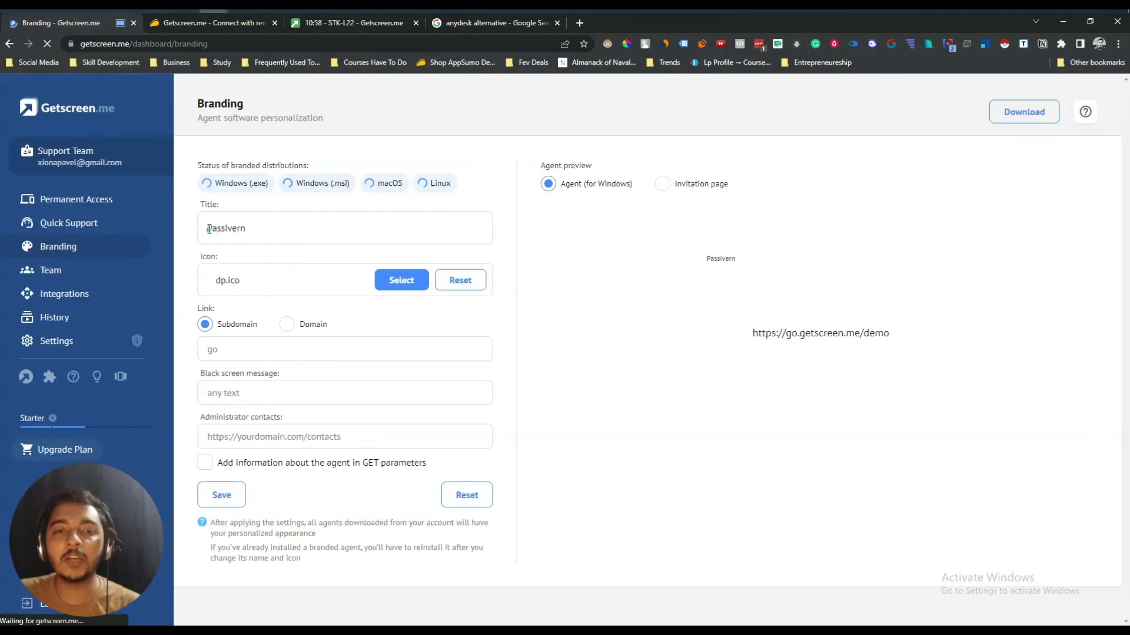
- Switch the Passivern agent's links to a custom Domain, then return to the STK-L22 session
drag(206, 228, 254, 230)
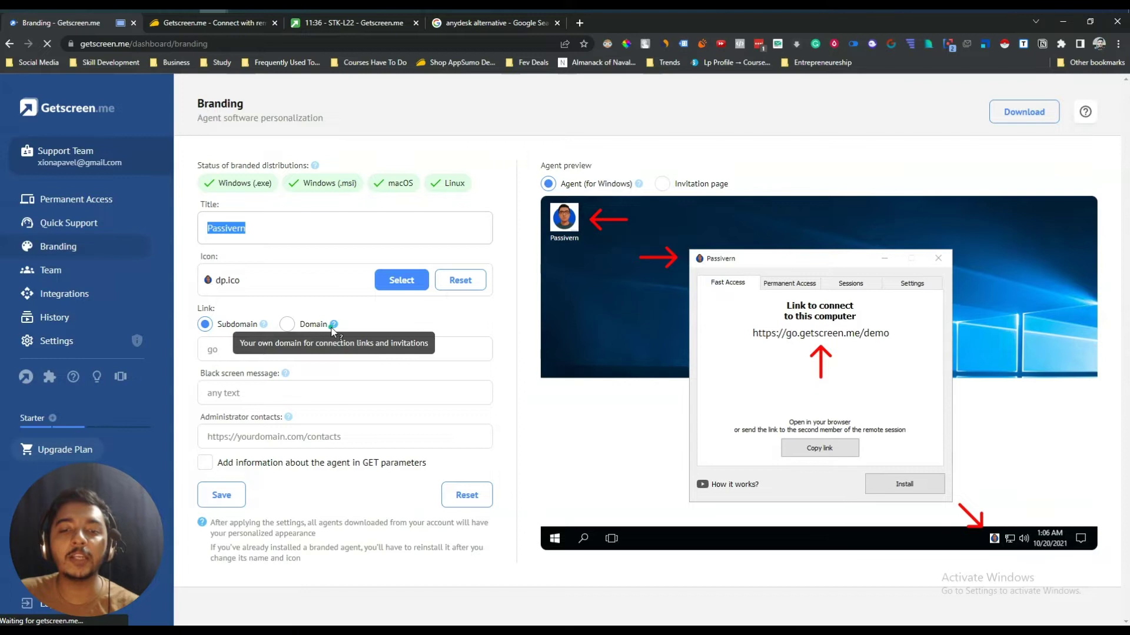
click(288, 325)
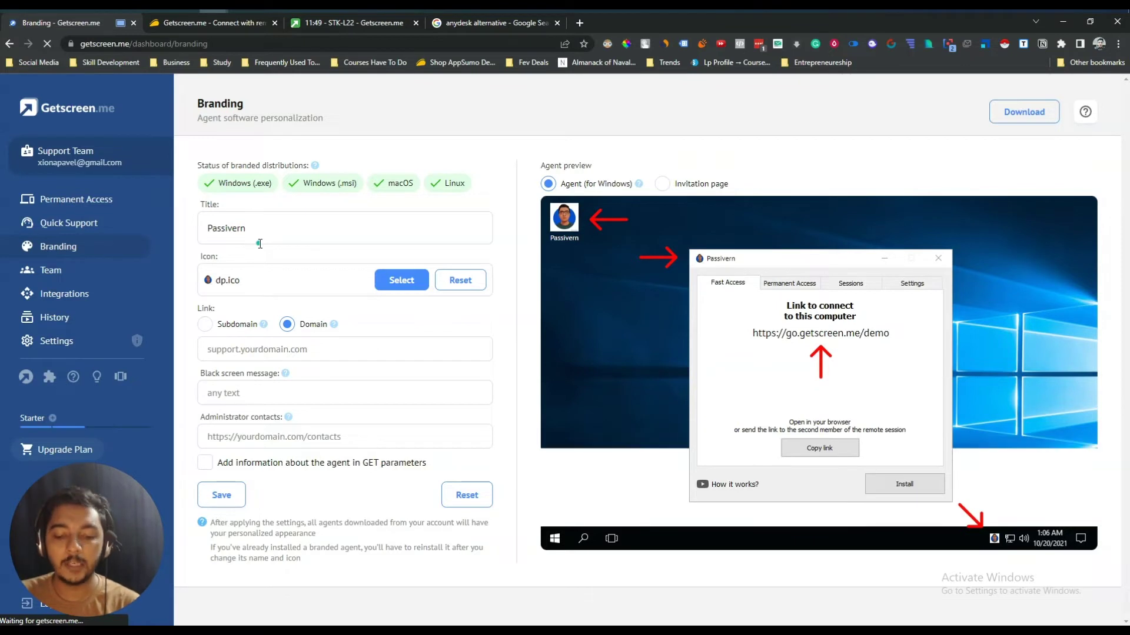
click(329, 29)
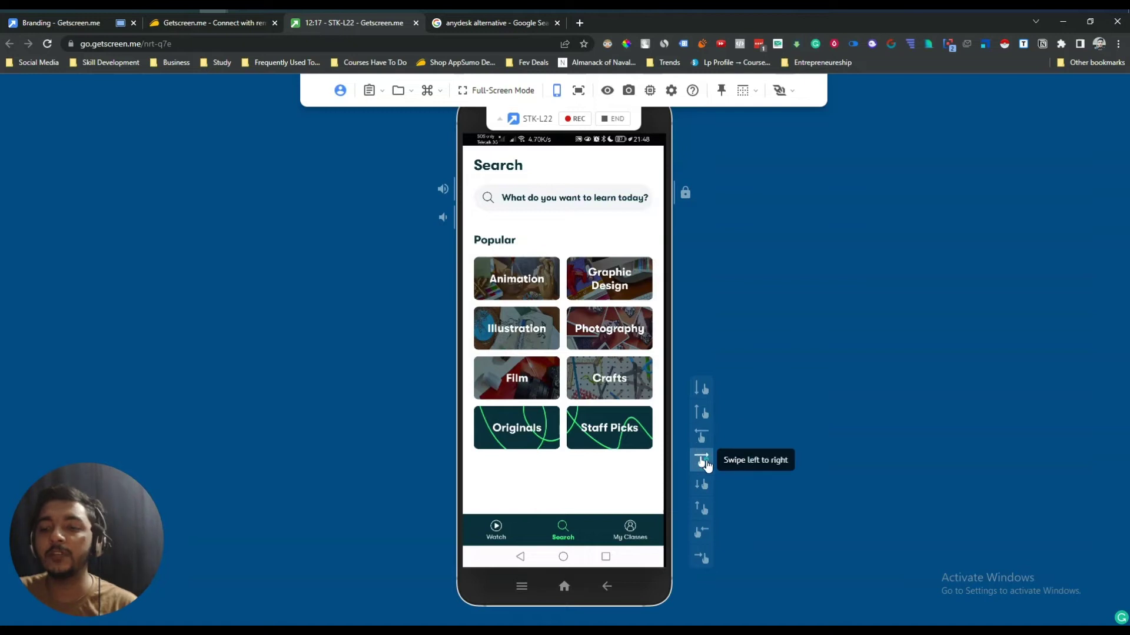
- Send a center swipe gesture to the phone, then bring it to the Android home screen
click(704, 489)
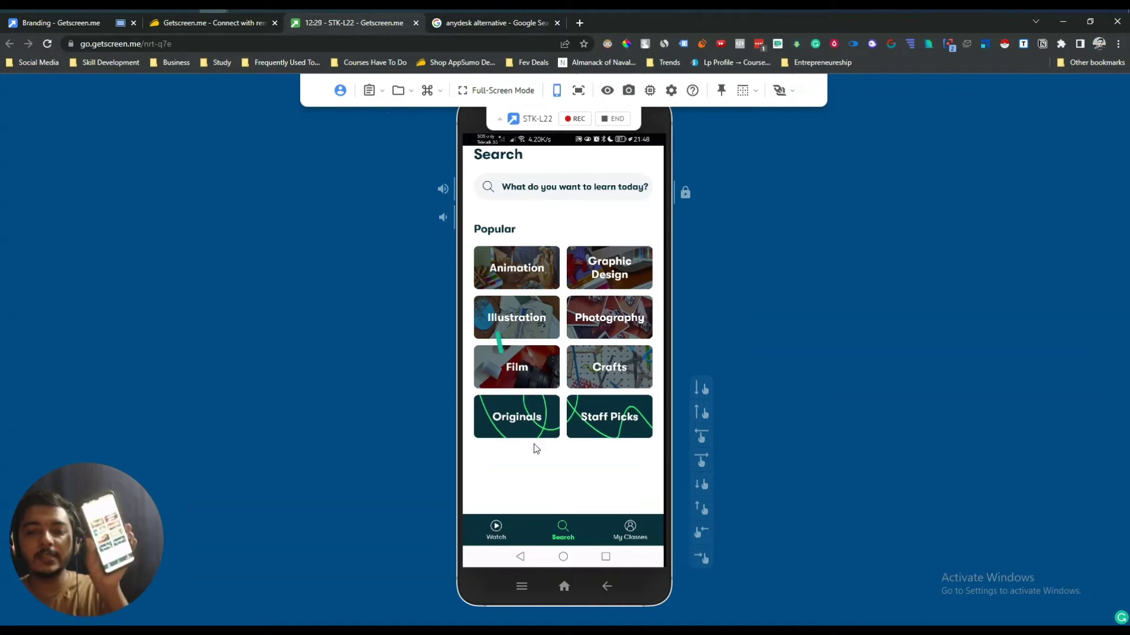
click(563, 556)
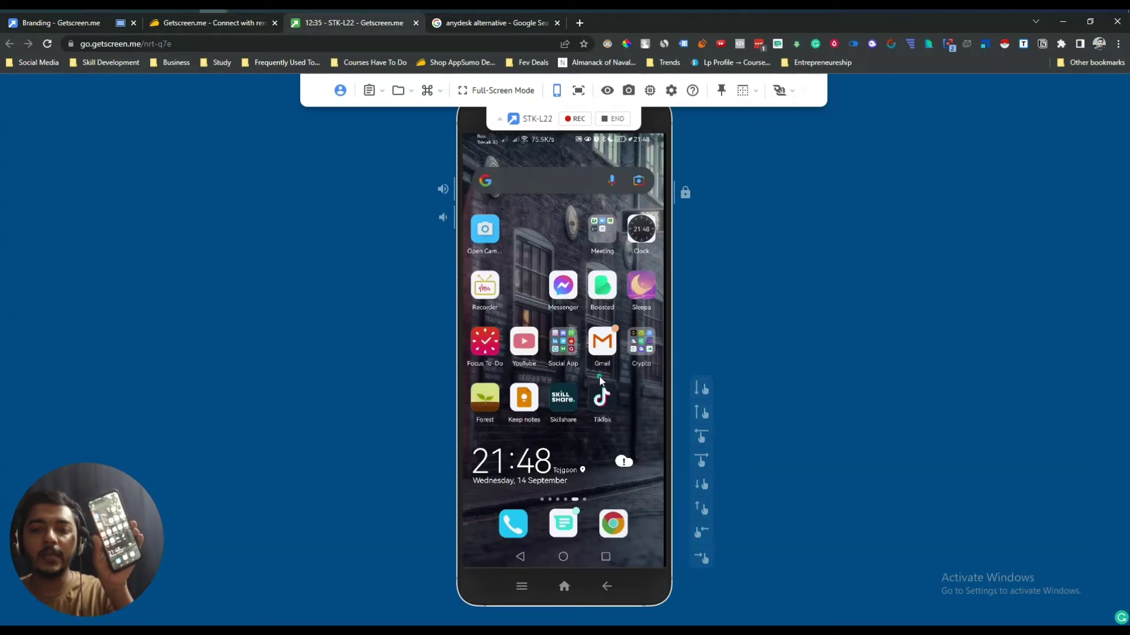
- Check the Clipboard sync options, then show the File Sharing transfer options
click(374, 92)
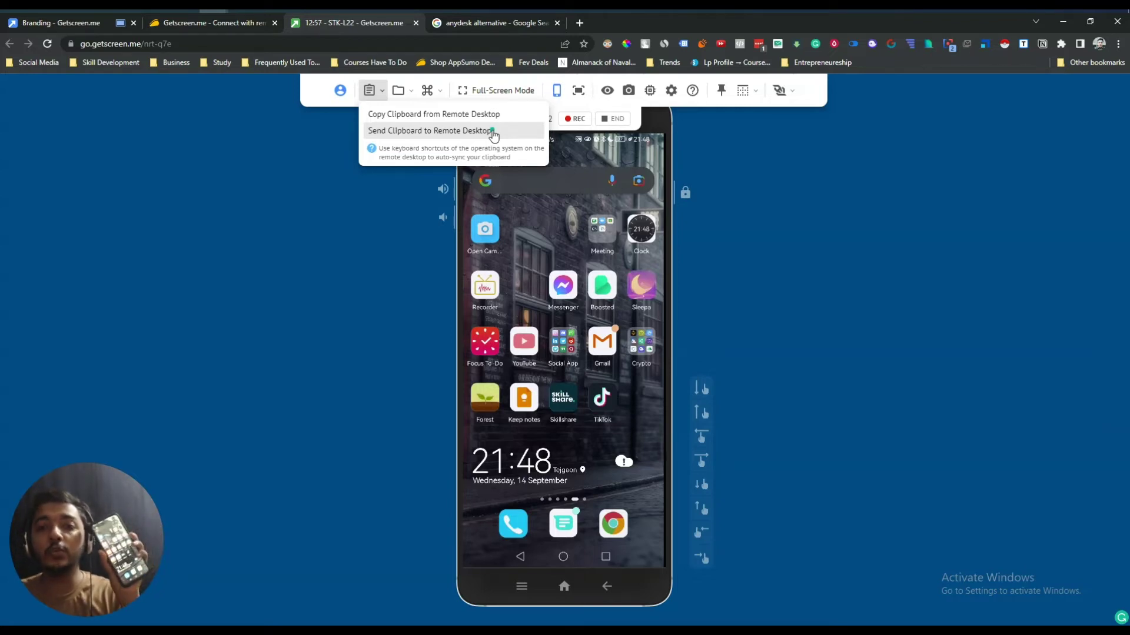
click(405, 90)
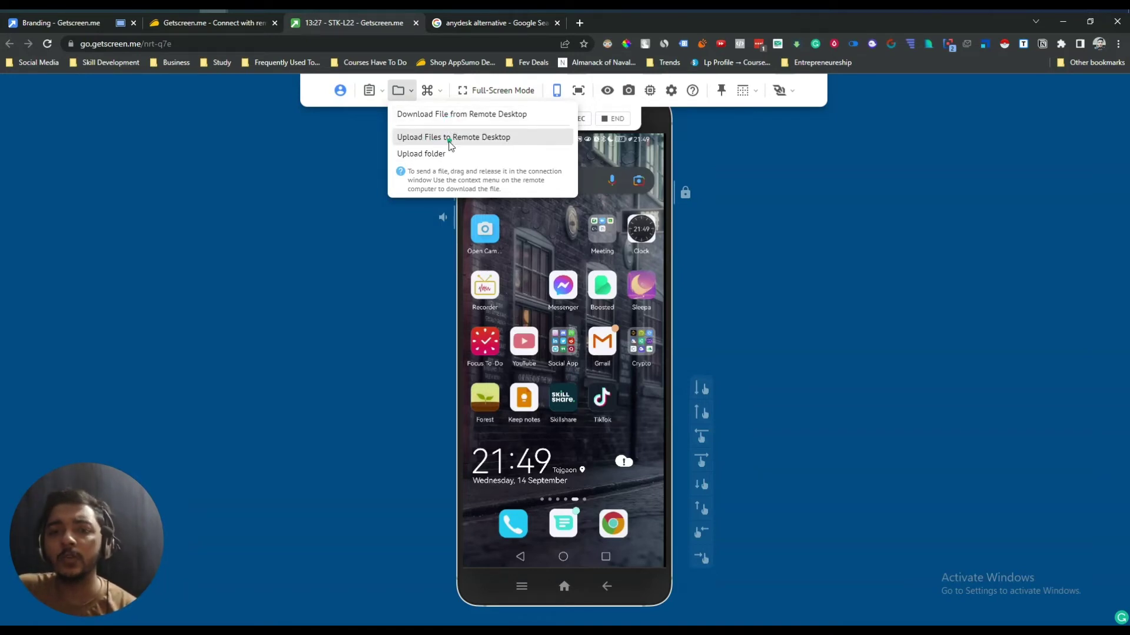
- Choose Residue.pdf from Downloads as the file to upload to STK-L22
click(418, 142)
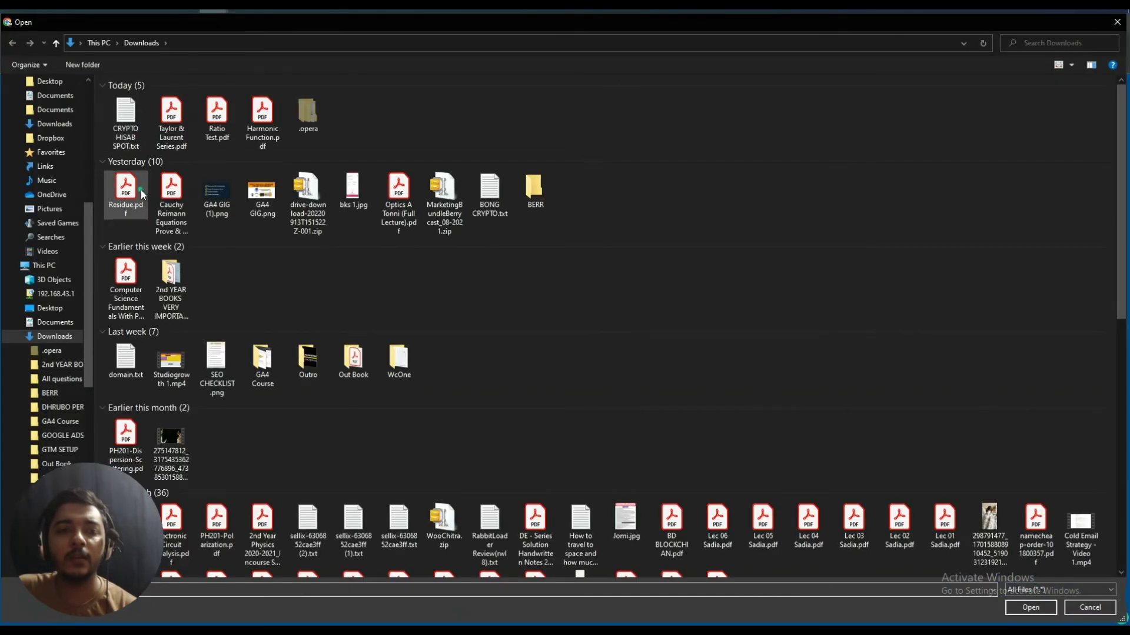
click(142, 194)
click(1028, 606)
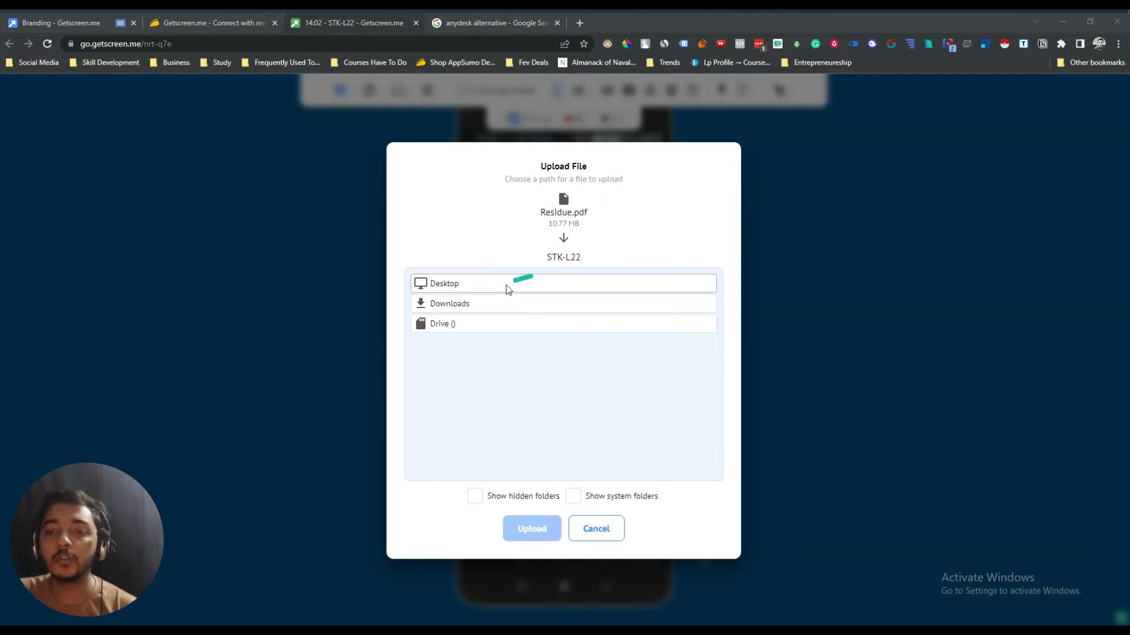
- Upload Residue.pdf into the phone's /DCIM/Facebook folder and show the Actions list
drag(553, 213, 455, 286)
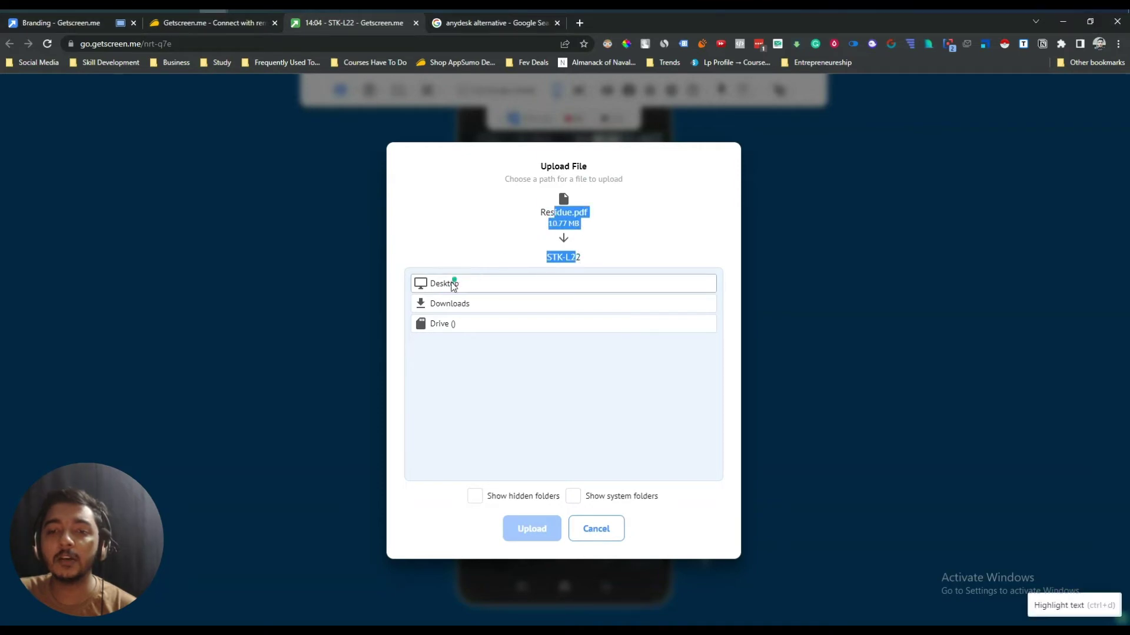
click(452, 285)
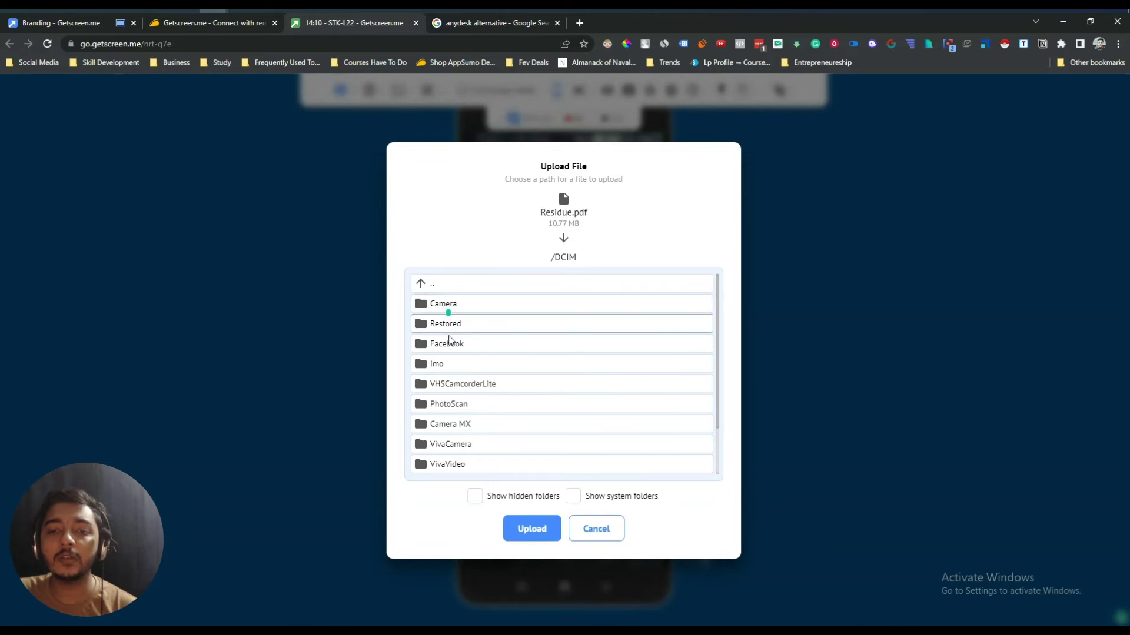
click(443, 348)
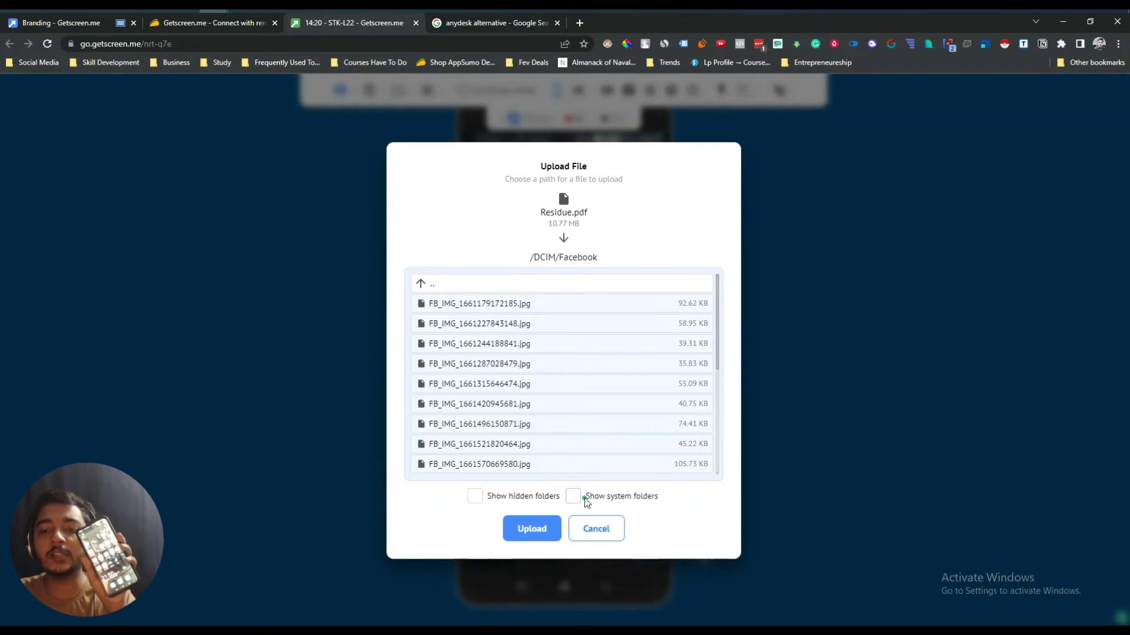
click(549, 531)
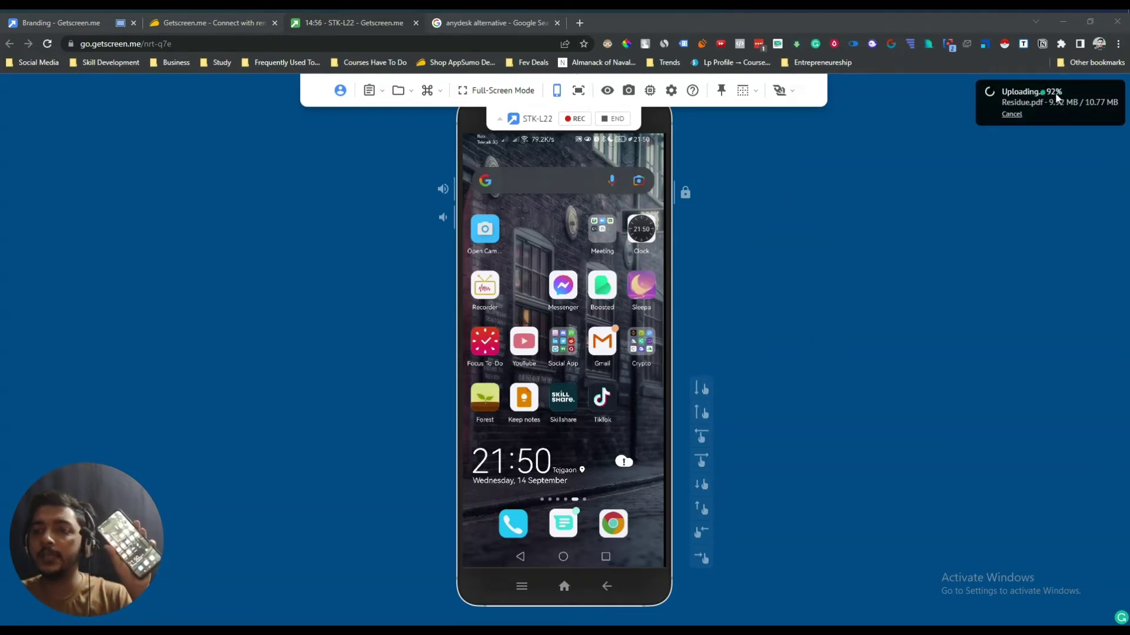
click(435, 94)
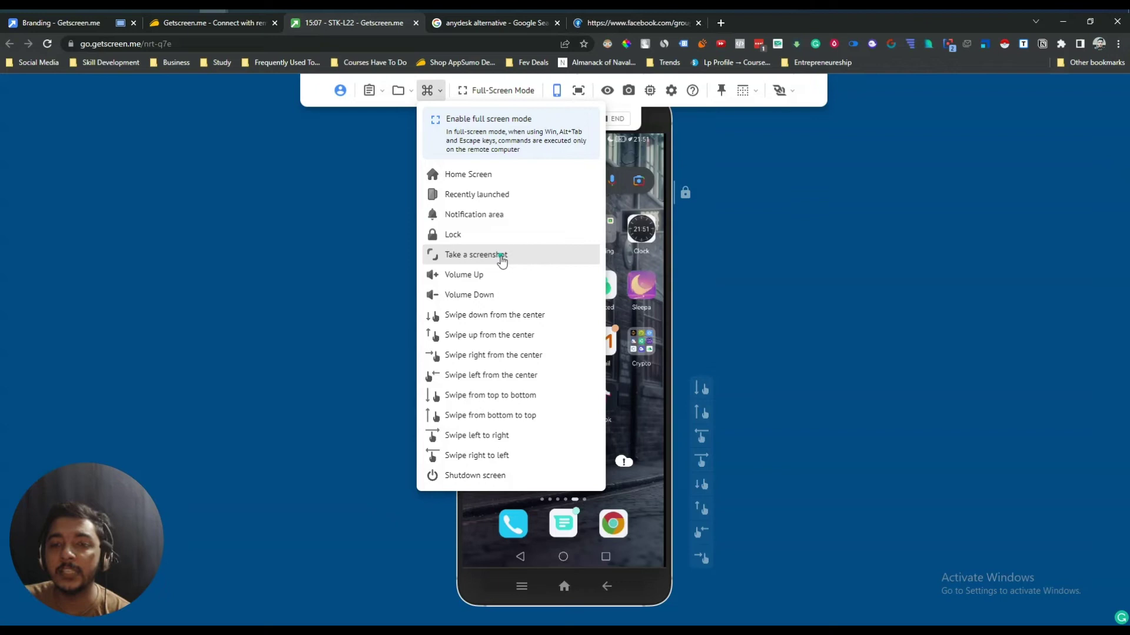
- Take phone screenshots from the Actions menu, then switch the session to full screen
click(501, 259)
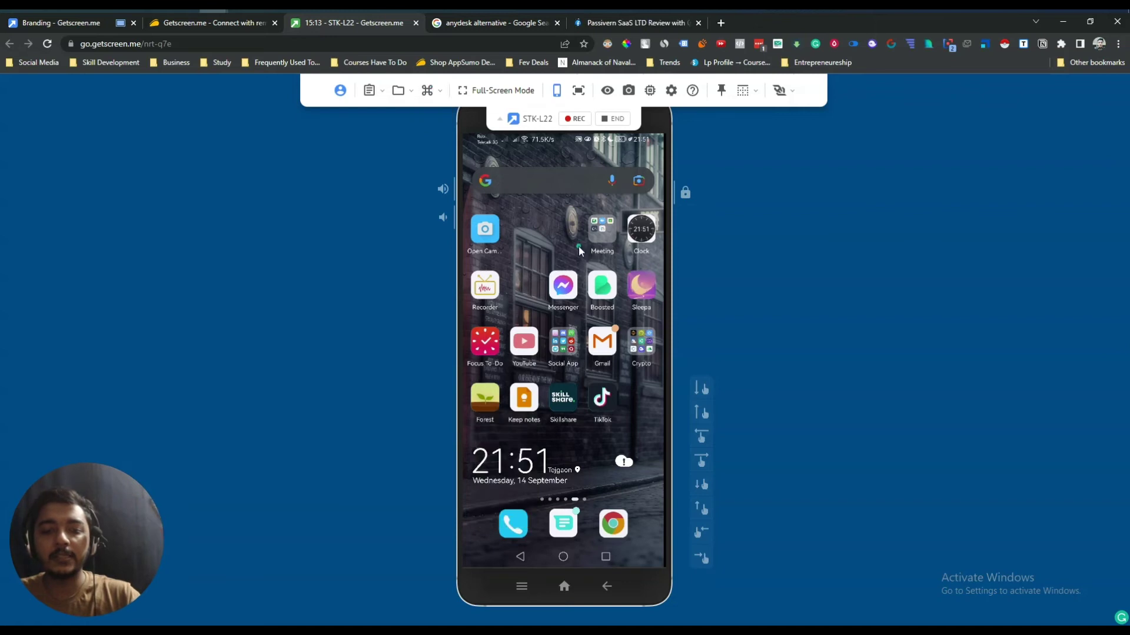
click(439, 91)
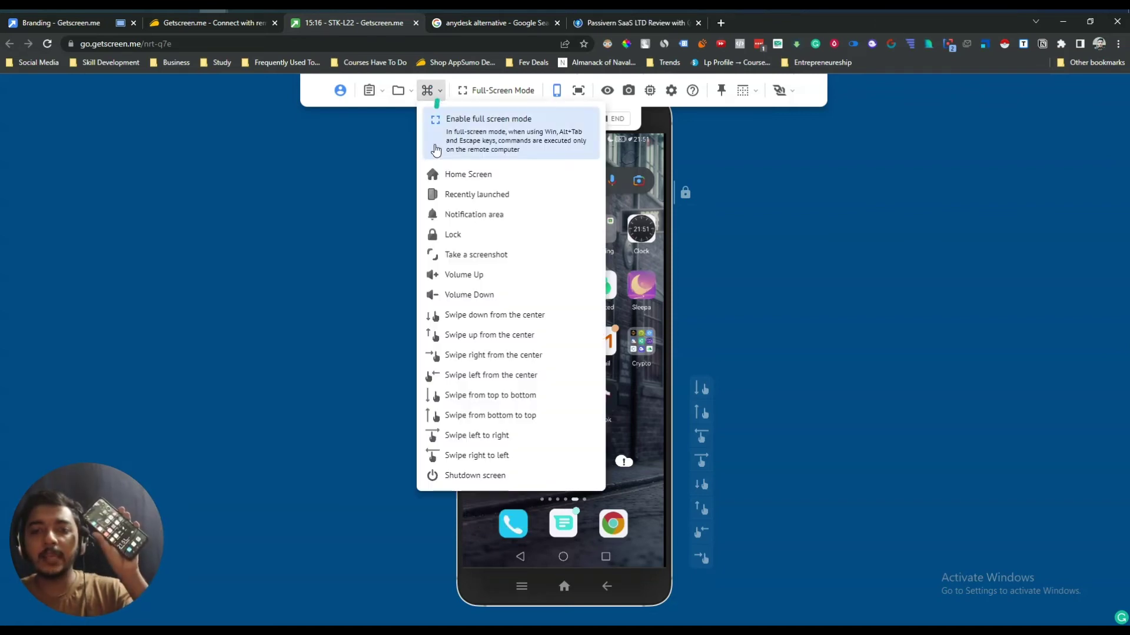
click(457, 259)
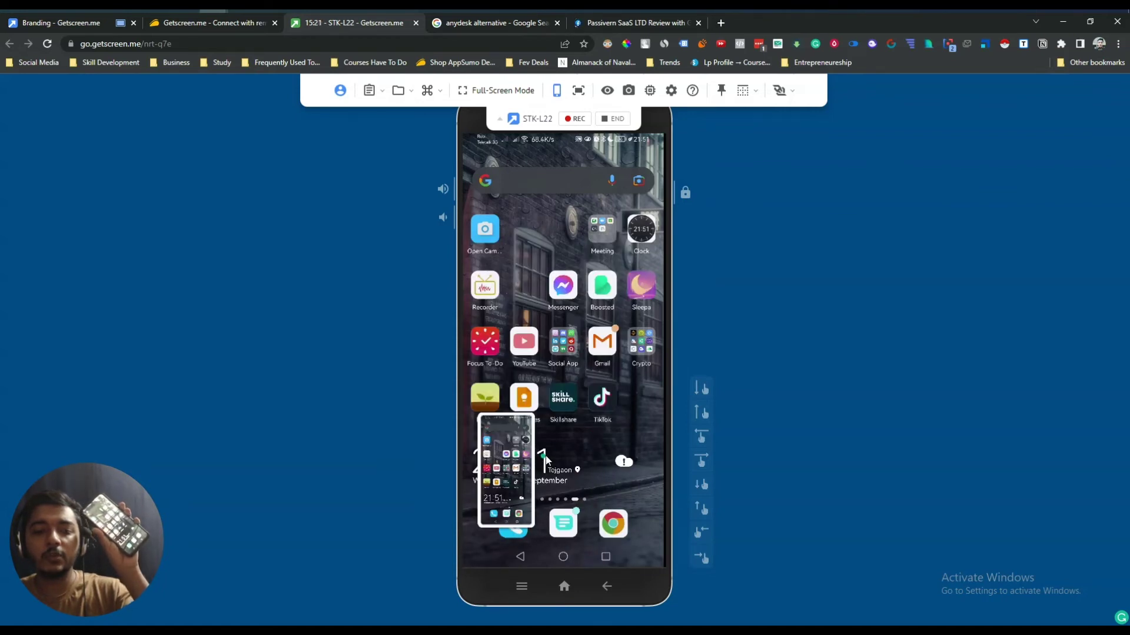
click(428, 90)
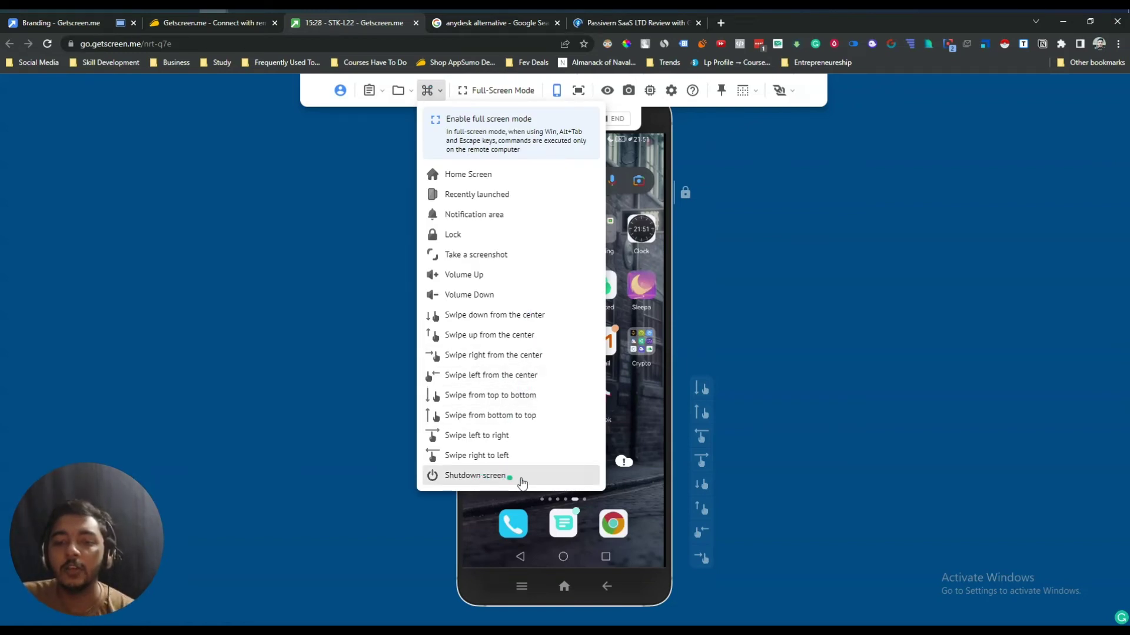
click(503, 90)
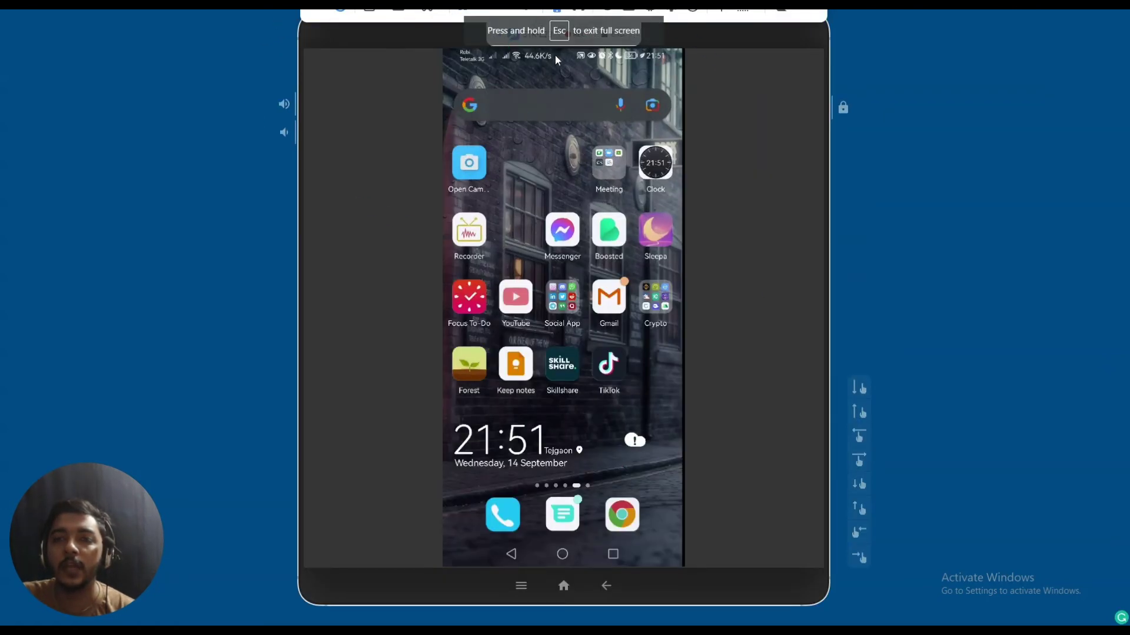
- Leave full screen and switch the phone view in and out of the 'Show as device' frame
key(Escape)
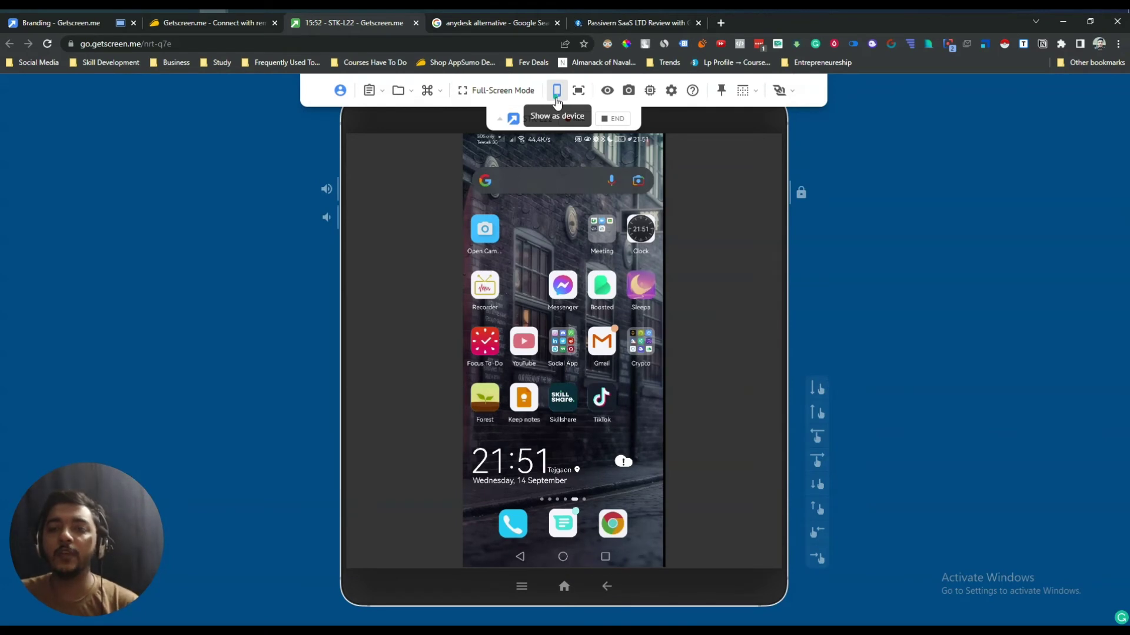
click(556, 99)
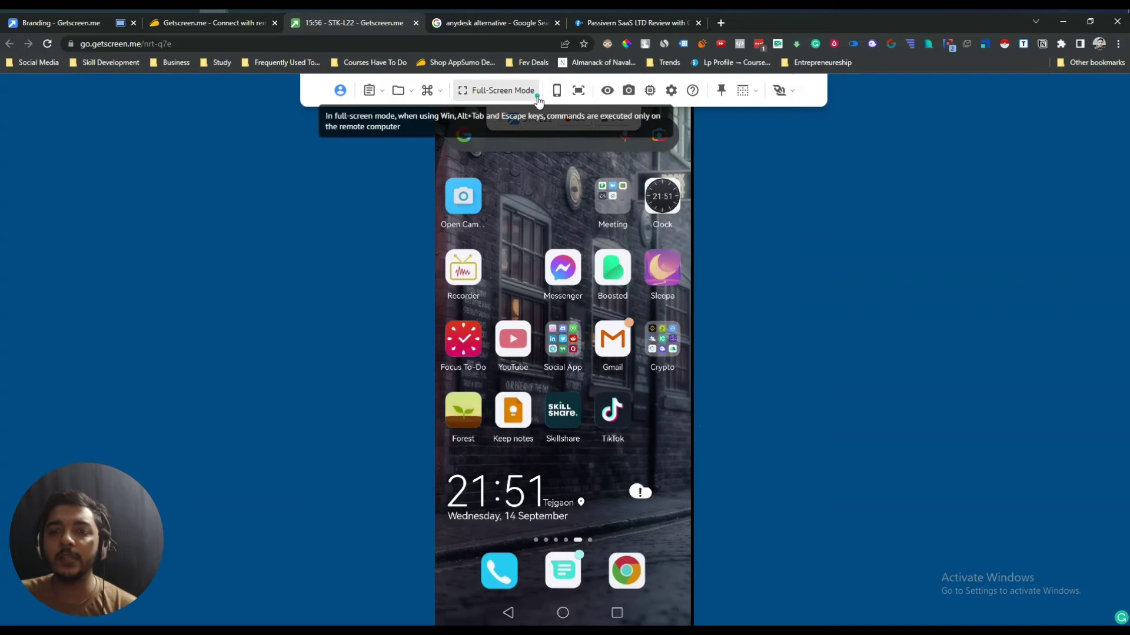
click(557, 92)
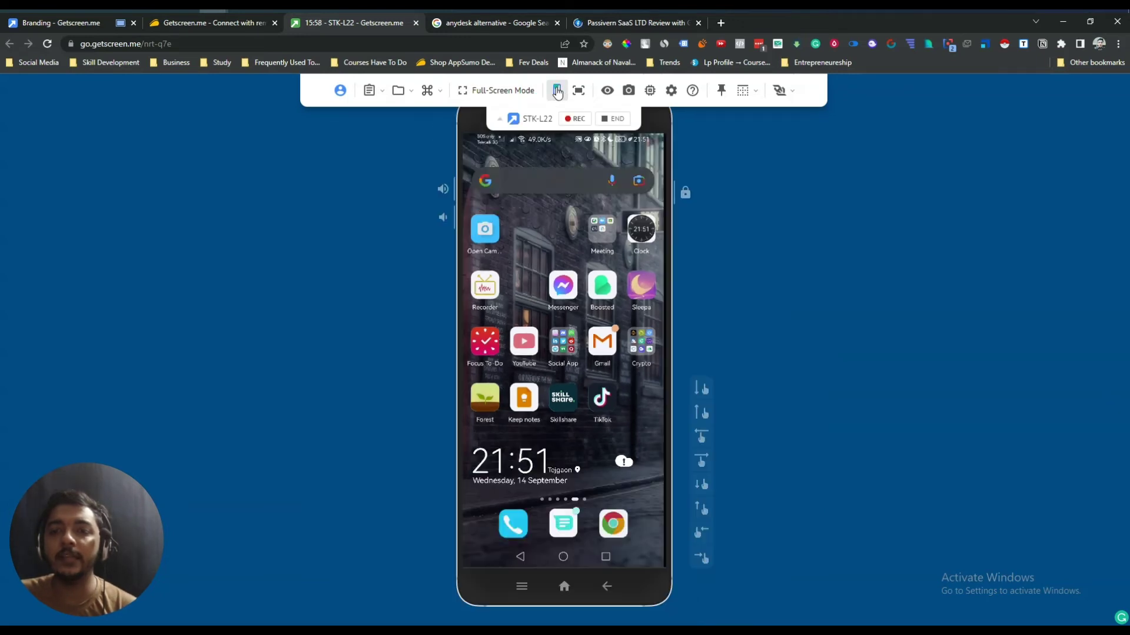
click(556, 164)
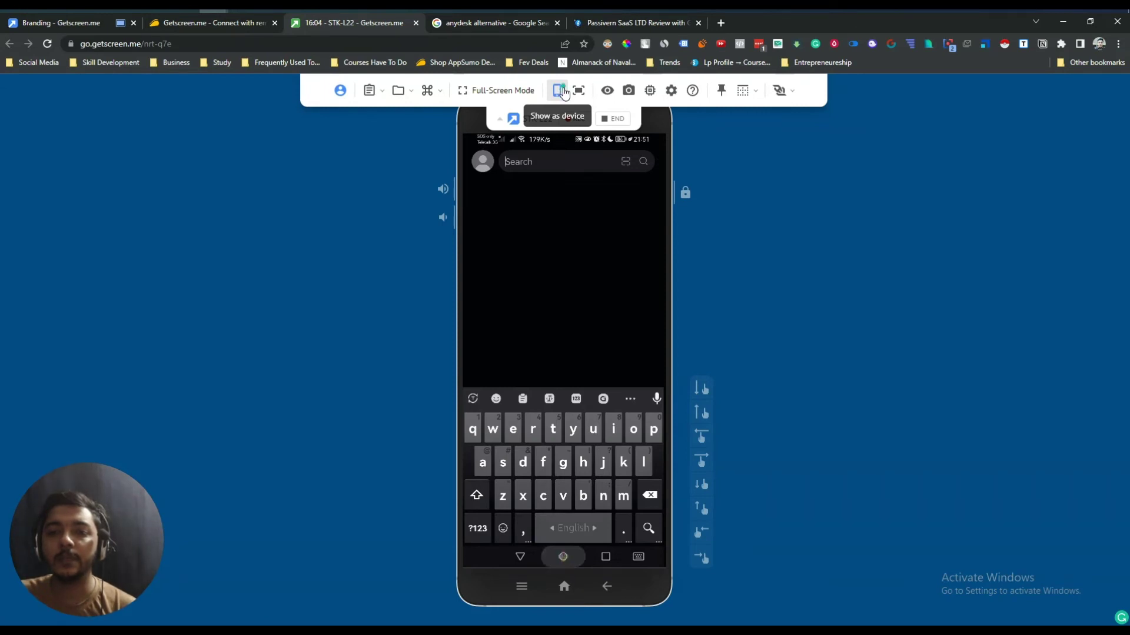
click(558, 92)
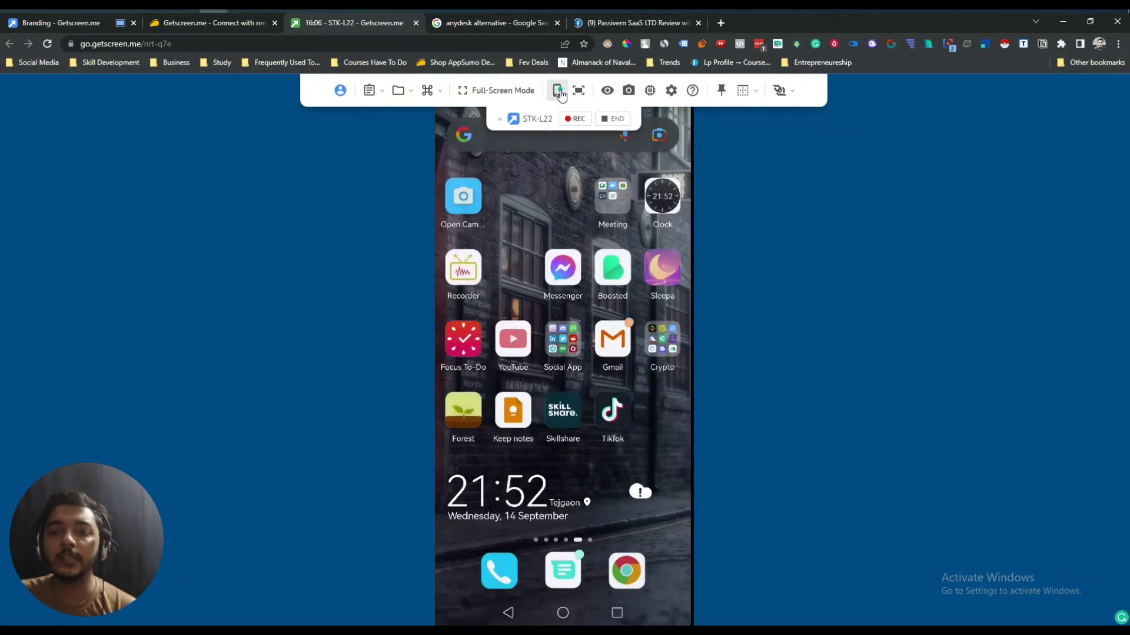
click(558, 91)
click(558, 91)
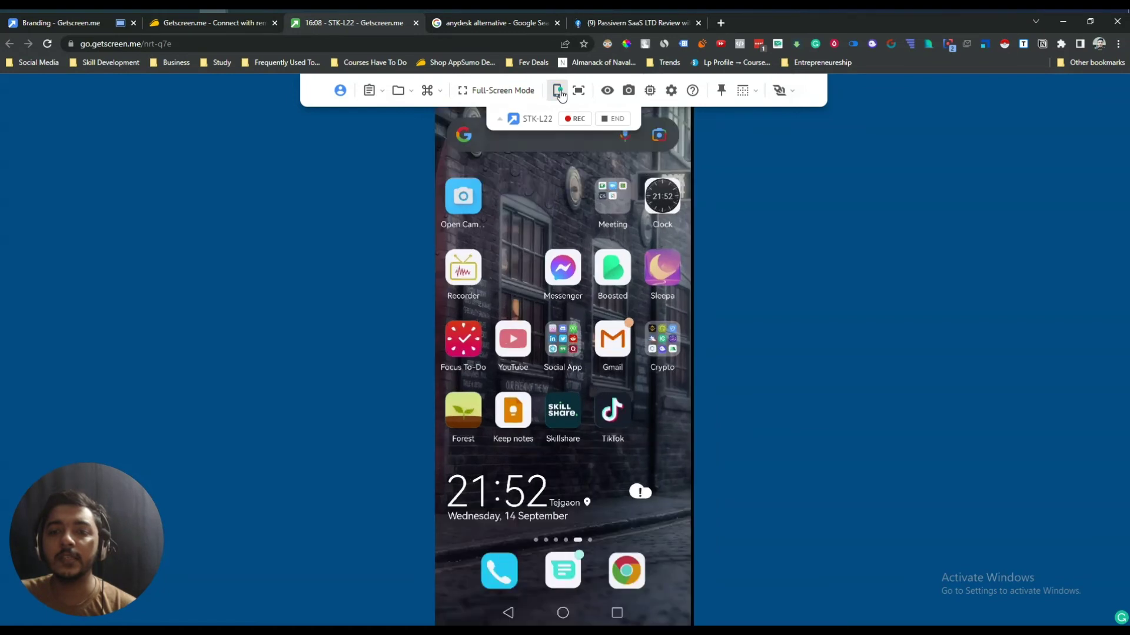
click(558, 93)
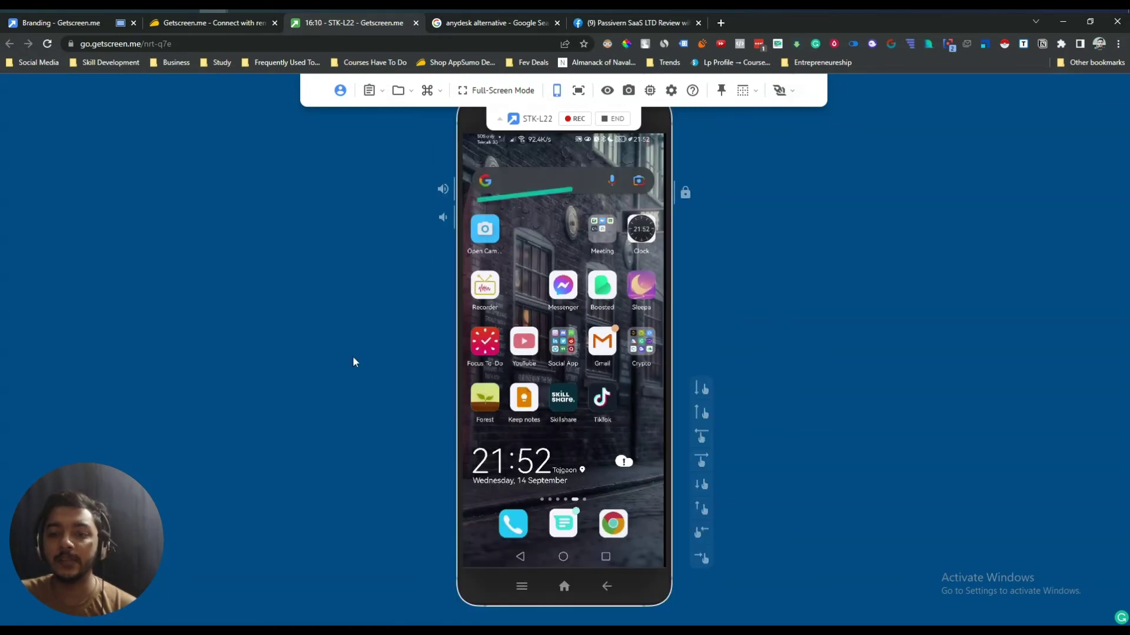
click(558, 92)
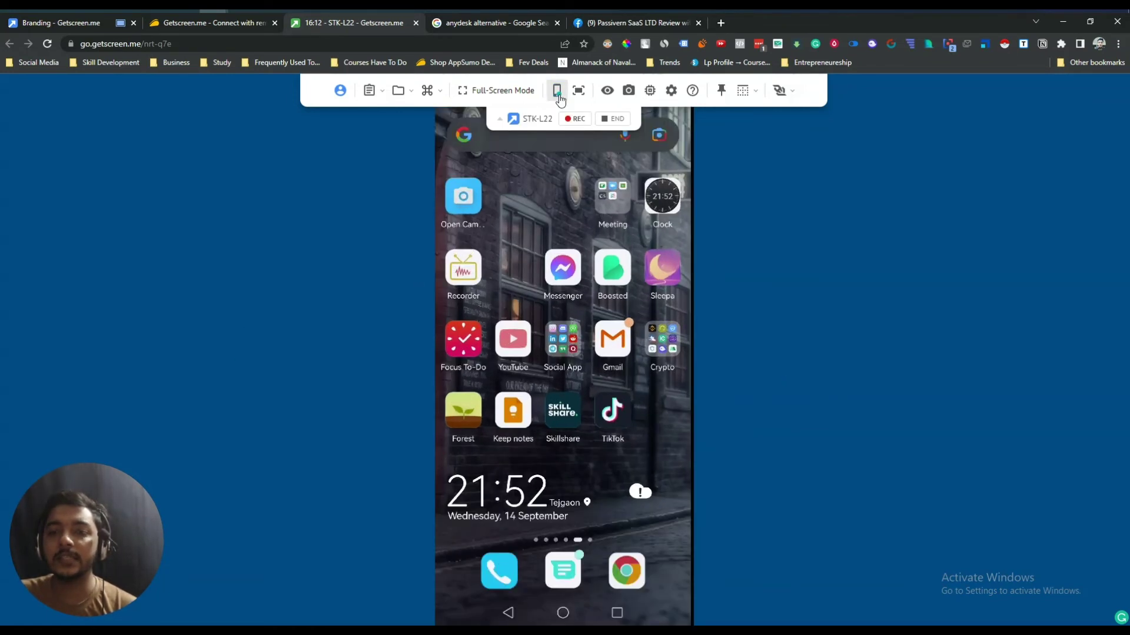
click(558, 92)
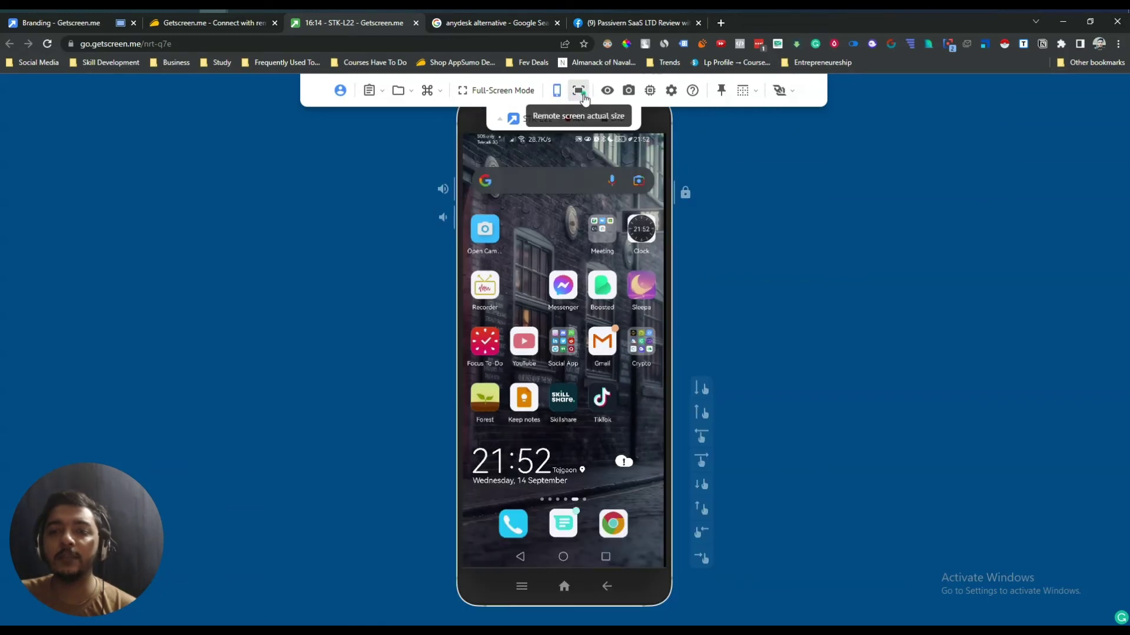
- Show the phone screen at its actual size, zoomed in with scrollbars
click(579, 92)
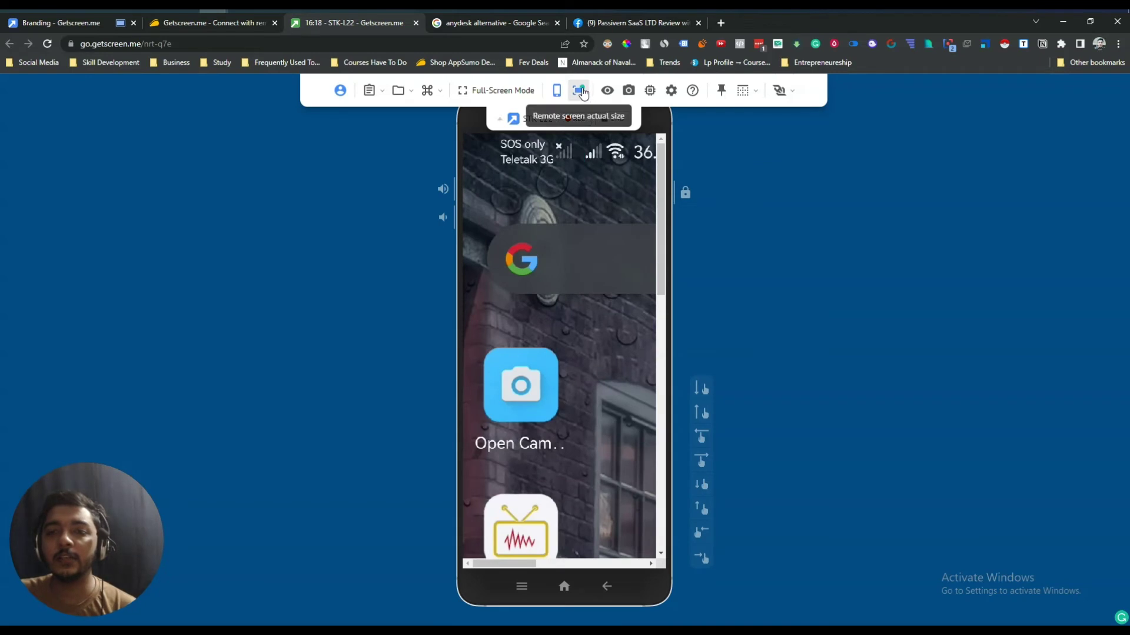
click(583, 94)
click(583, 94)
click(583, 93)
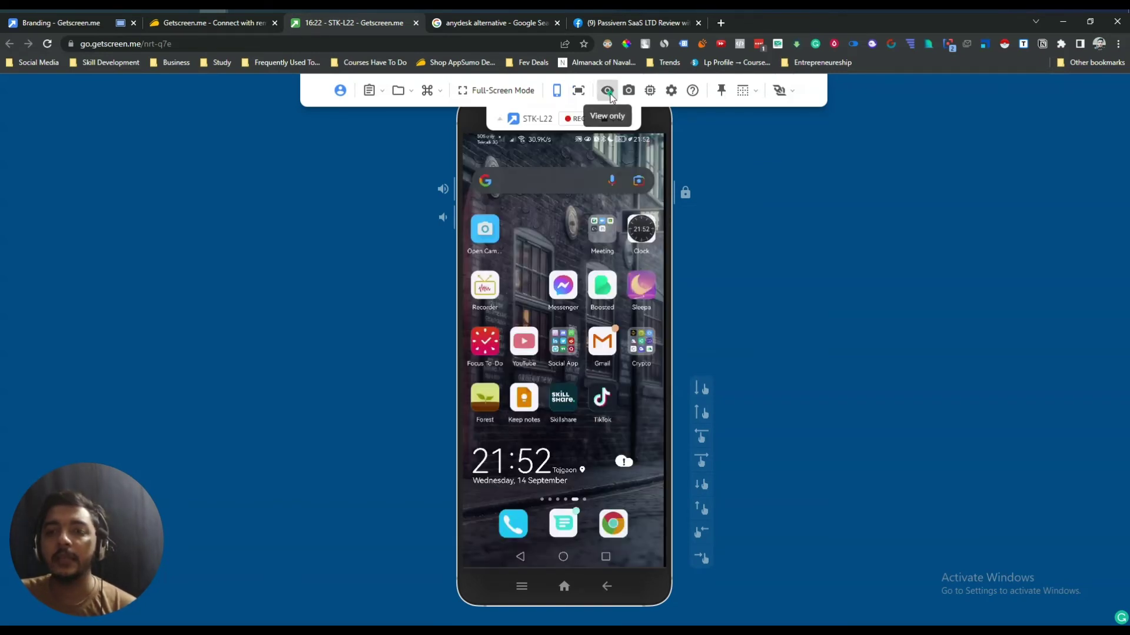
- Turn on View only, test a tap on the phone, then restore mouse and keyboard control
click(607, 91)
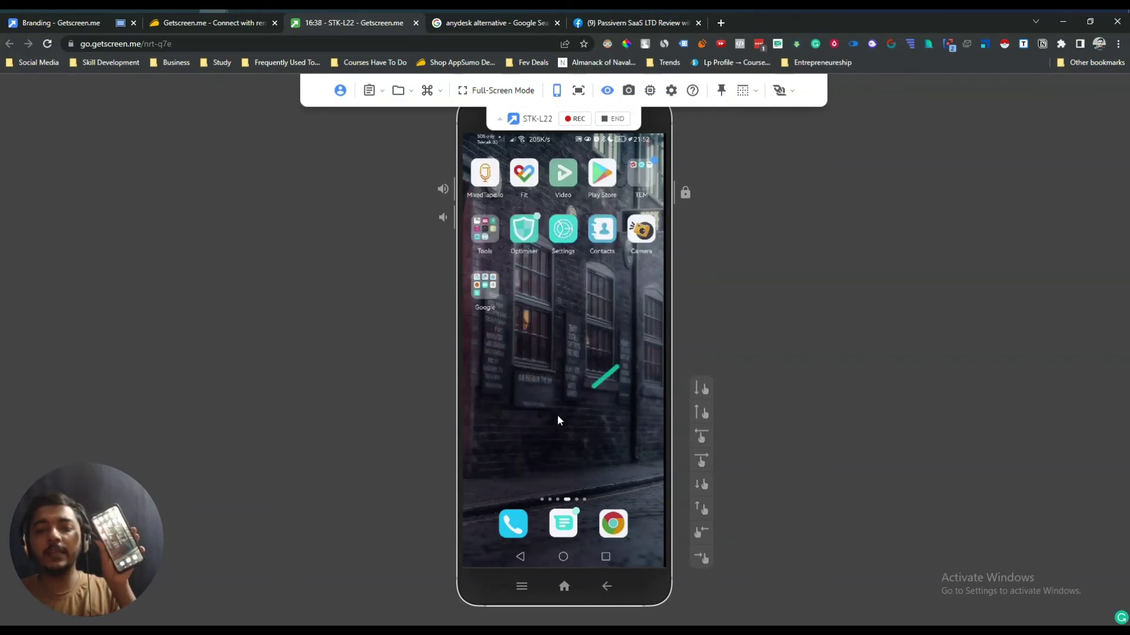
click(564, 240)
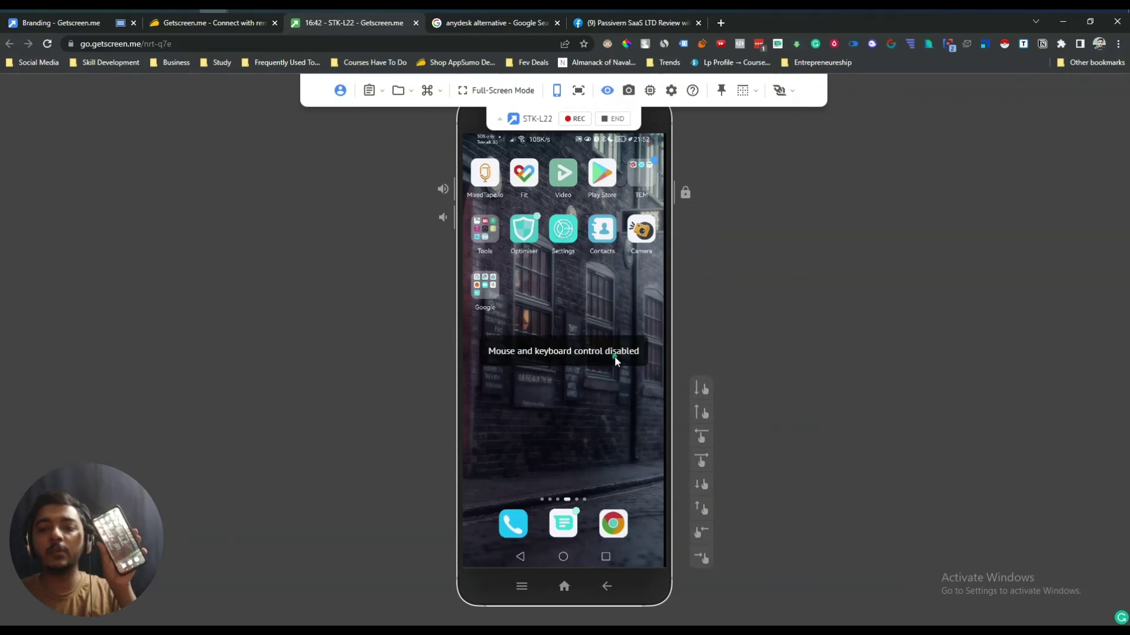
click(608, 91)
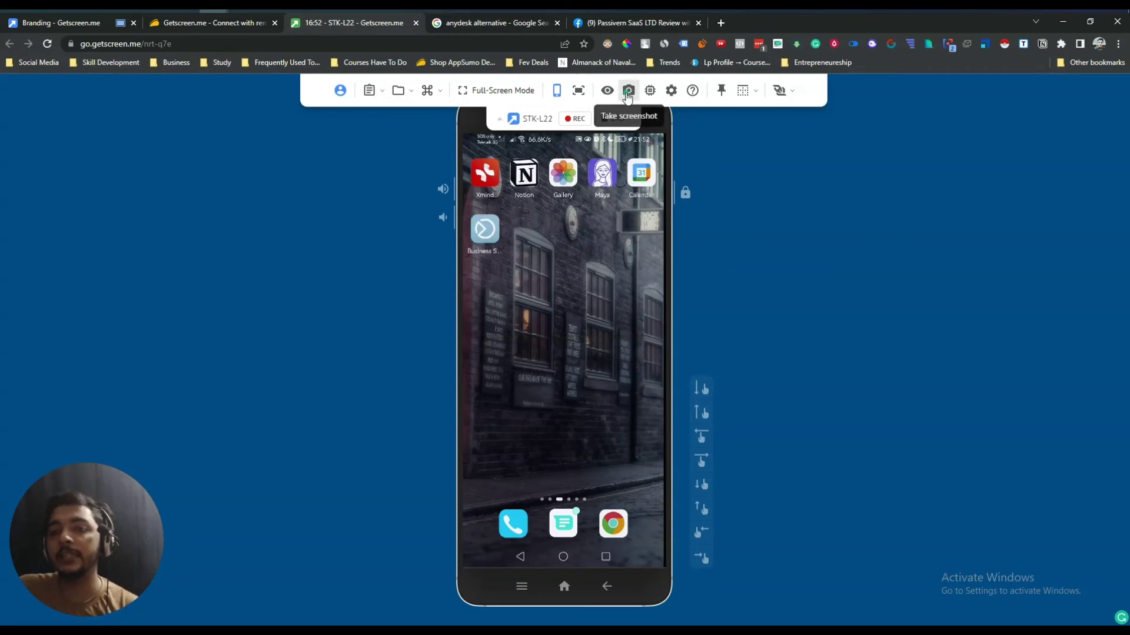
- Take a screenshot of the phone's home screen and dismiss the PNG download notice
click(627, 93)
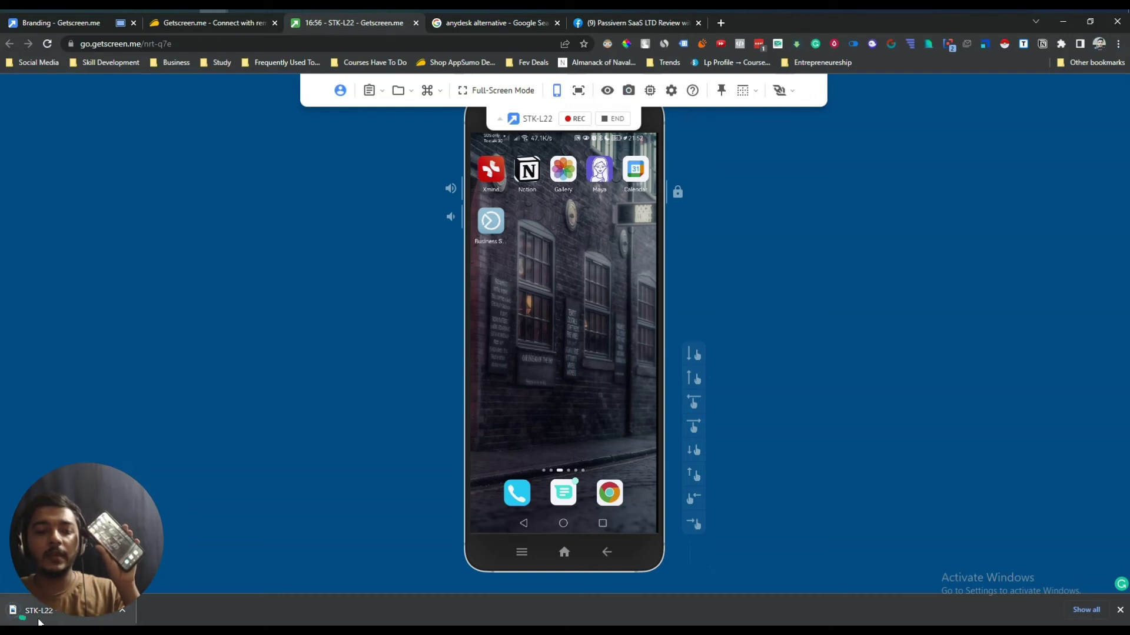
drag(79, 584, 96, 489)
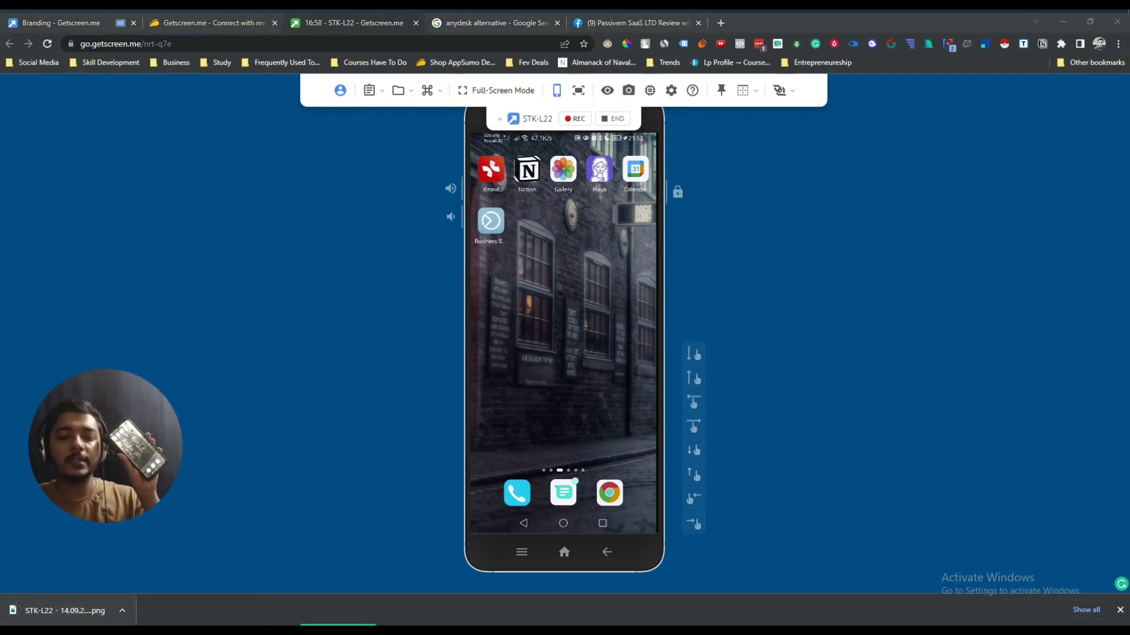
click(1122, 610)
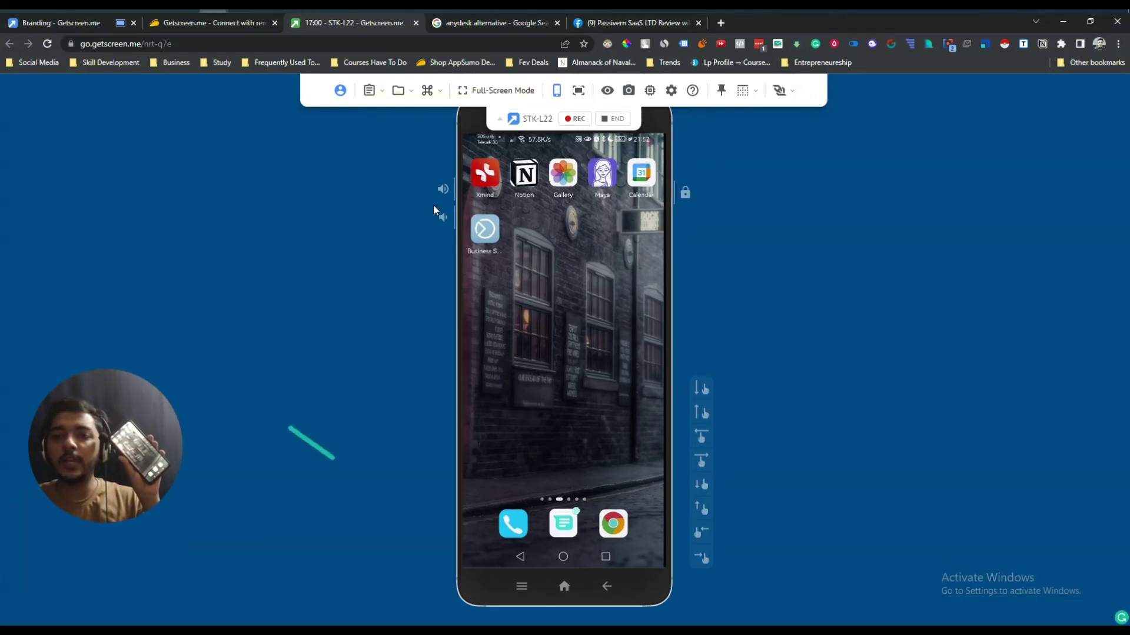
click(646, 92)
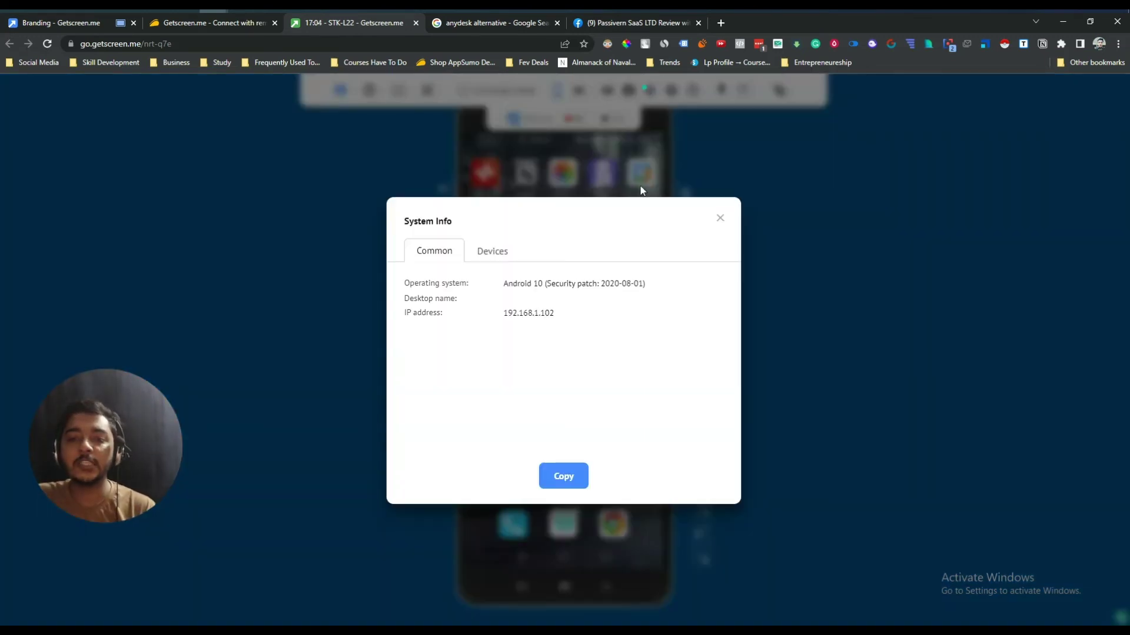
click(496, 253)
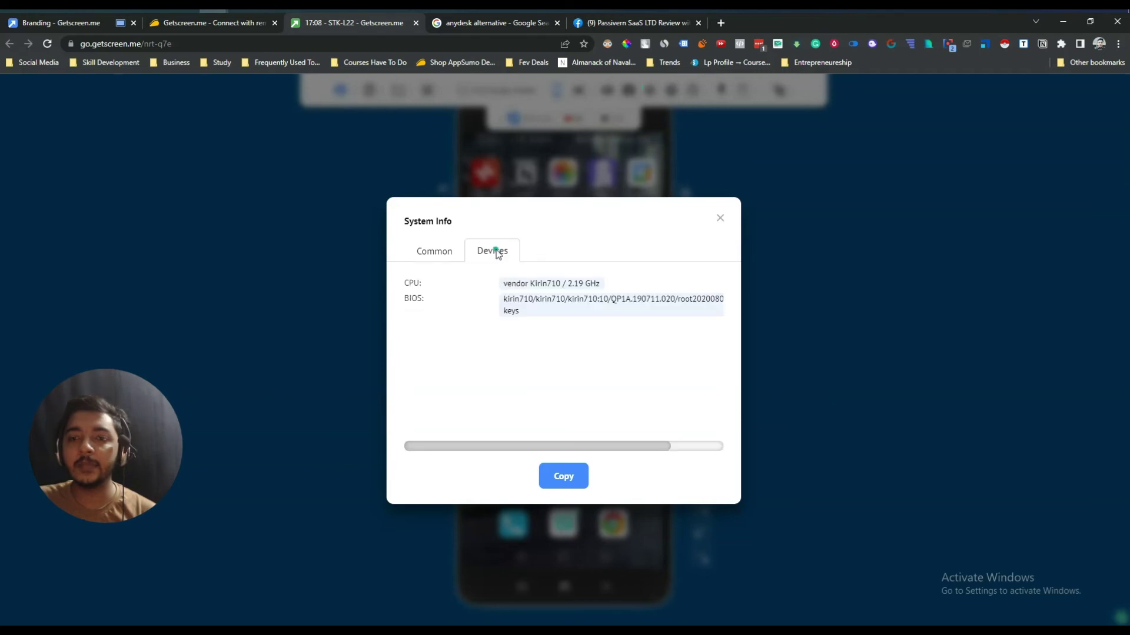
click(720, 221)
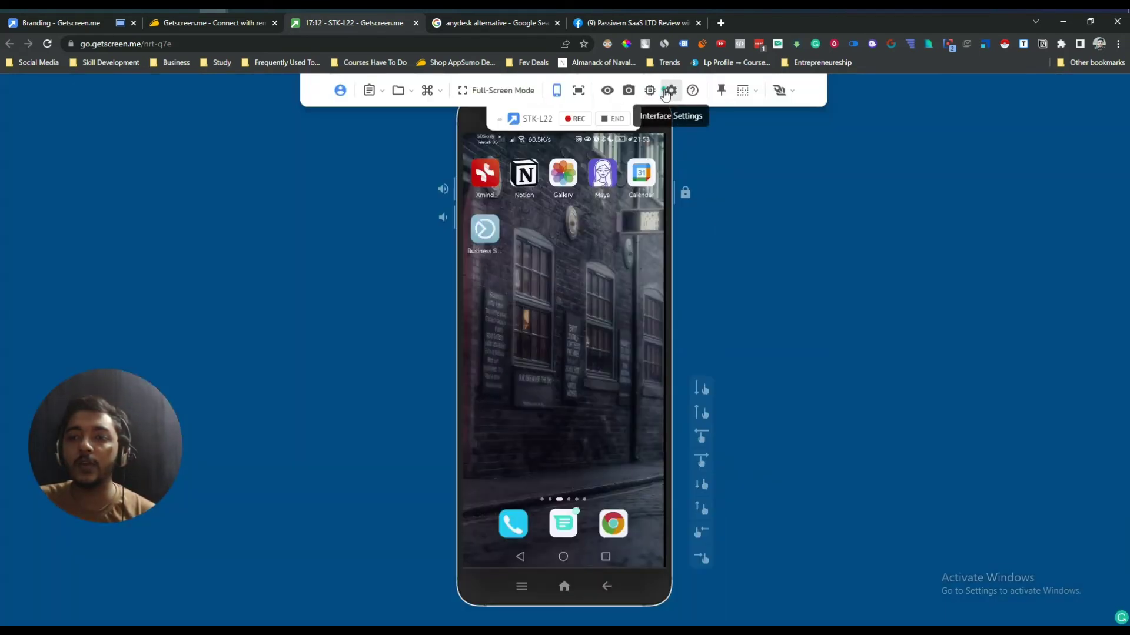
click(667, 93)
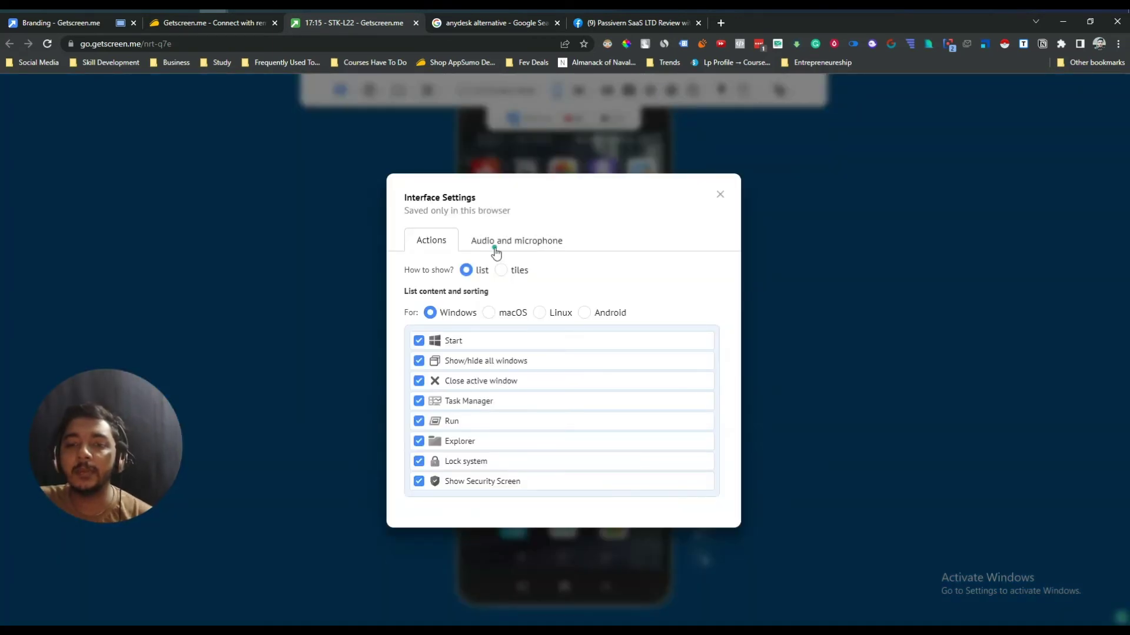
click(509, 313)
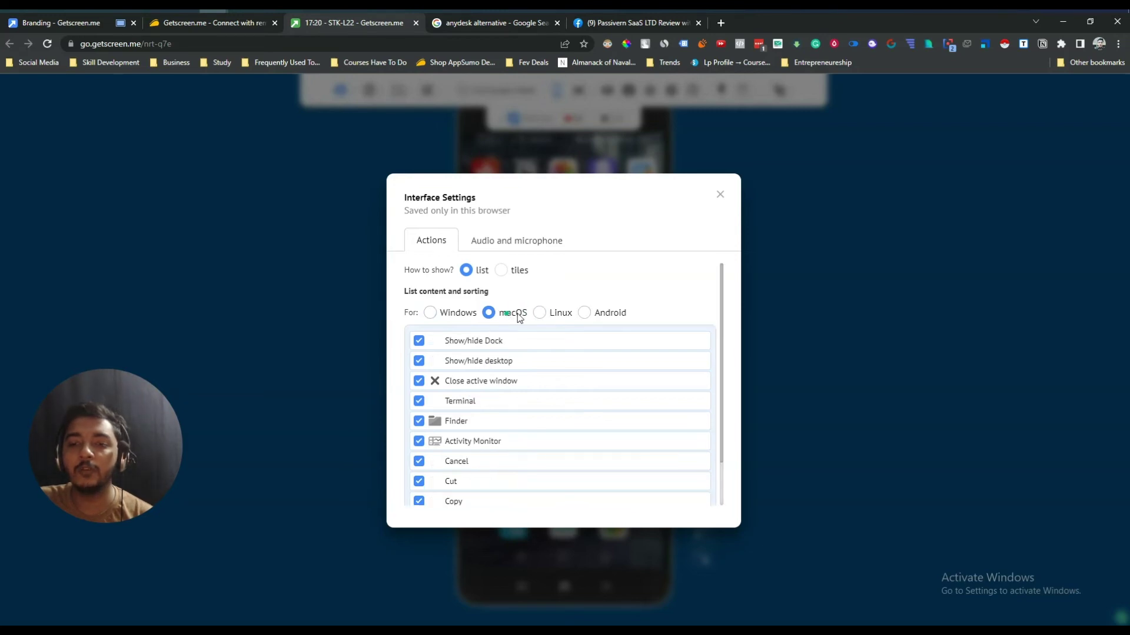
click(557, 313)
click(586, 312)
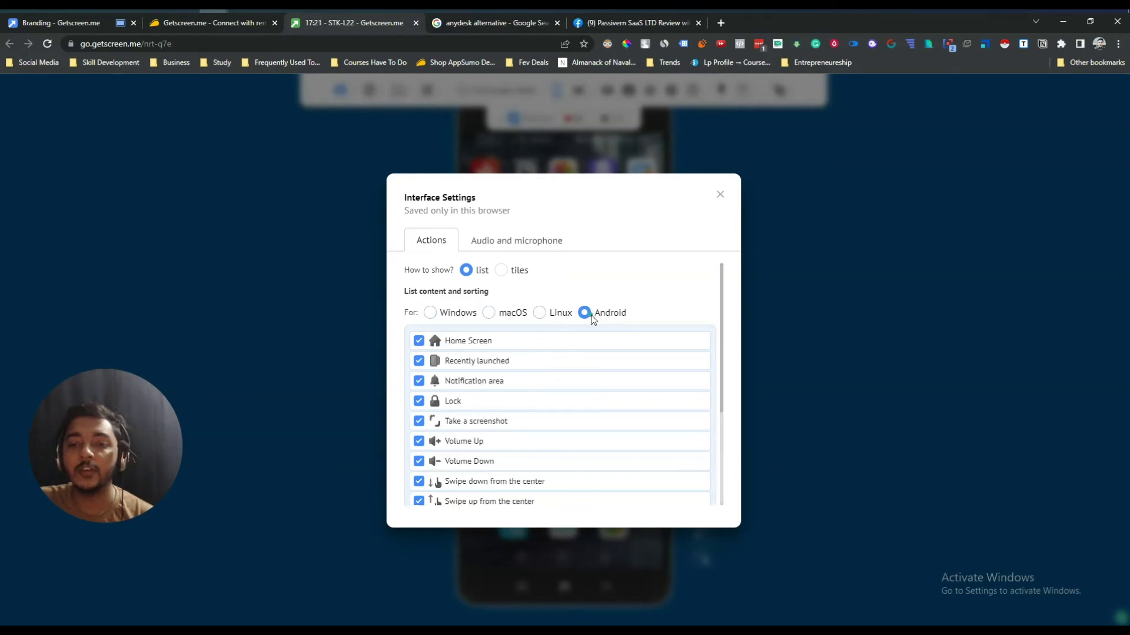
click(722, 194)
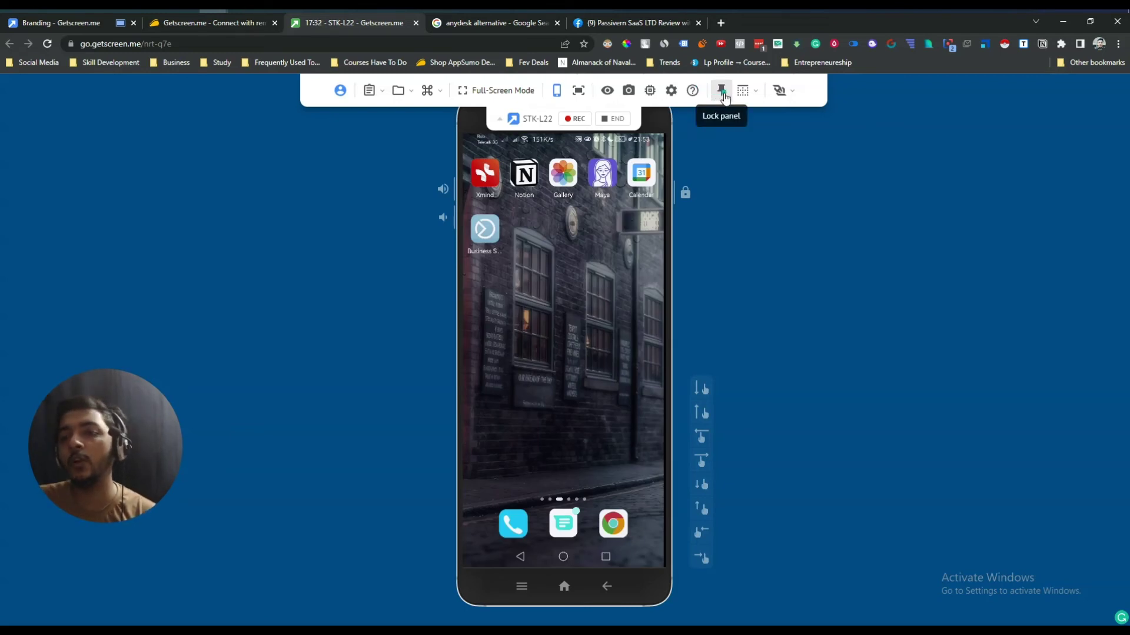
click(756, 98)
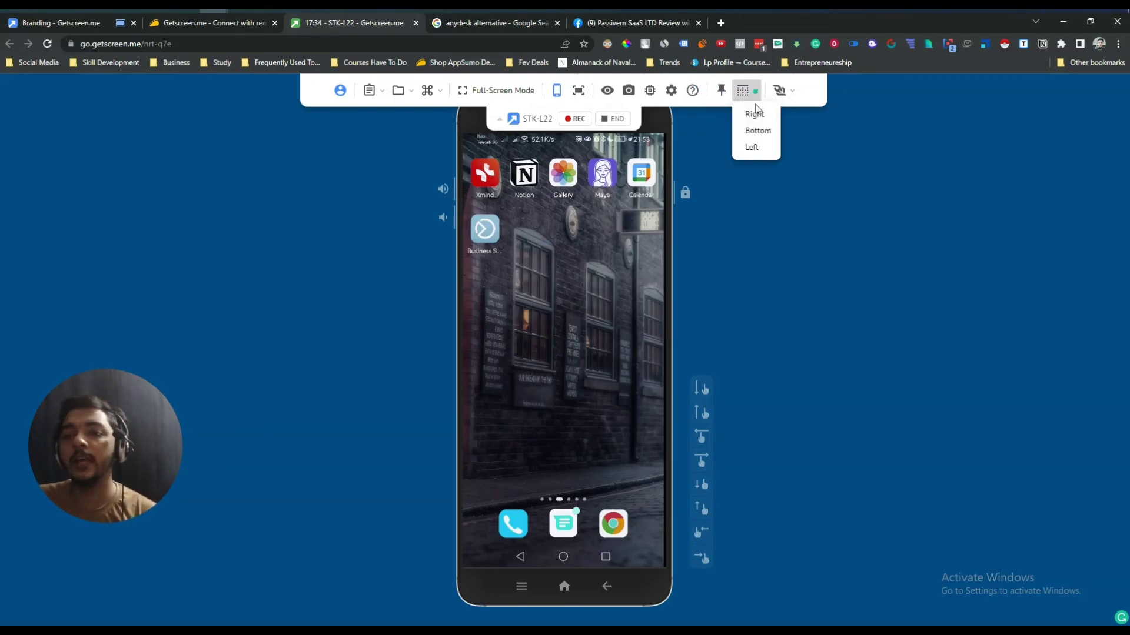
click(765, 135)
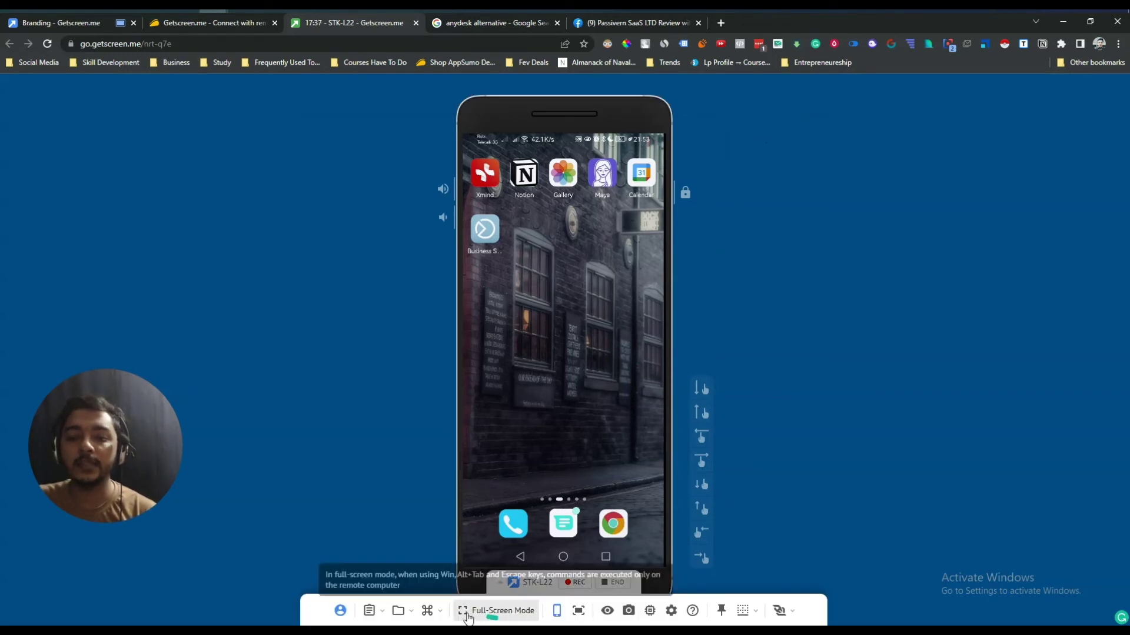
click(744, 611)
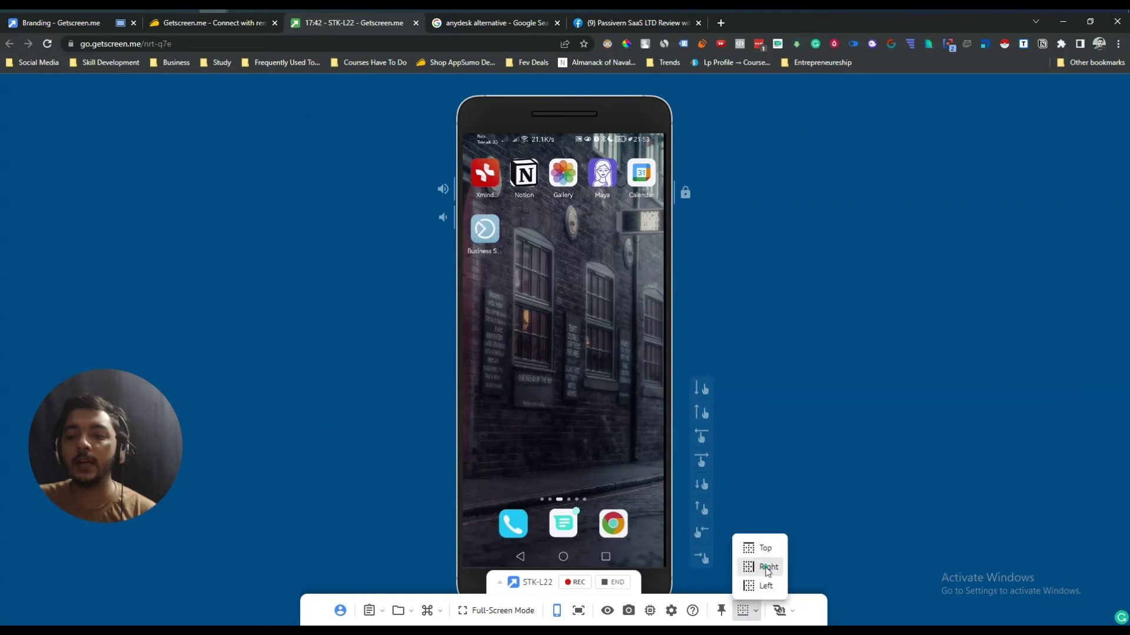
click(765, 567)
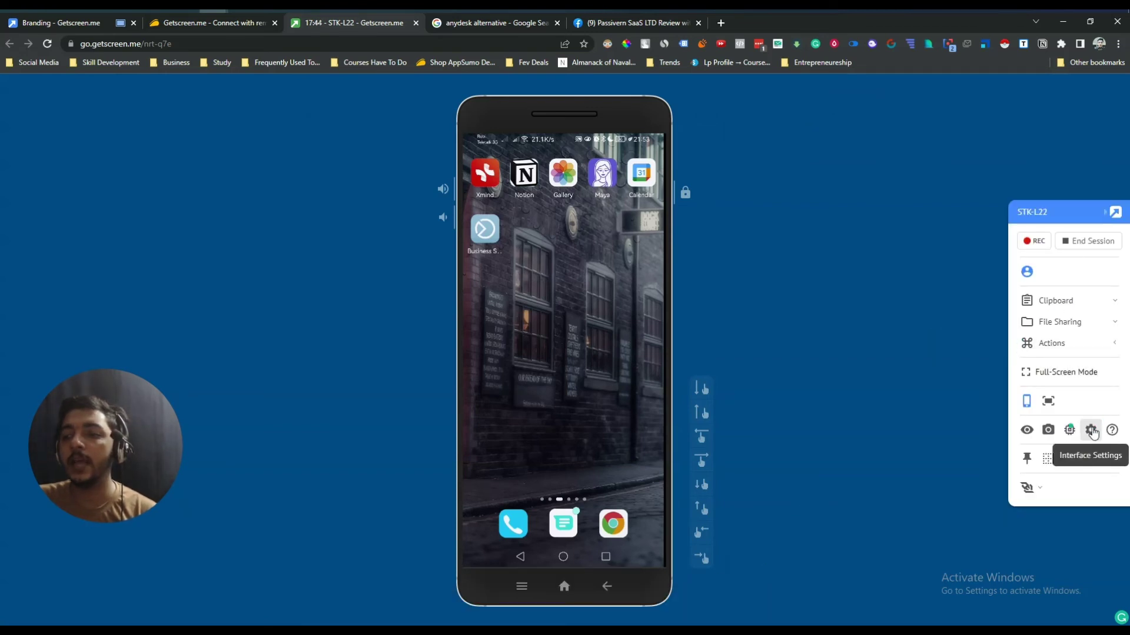
click(1049, 458)
click(1066, 484)
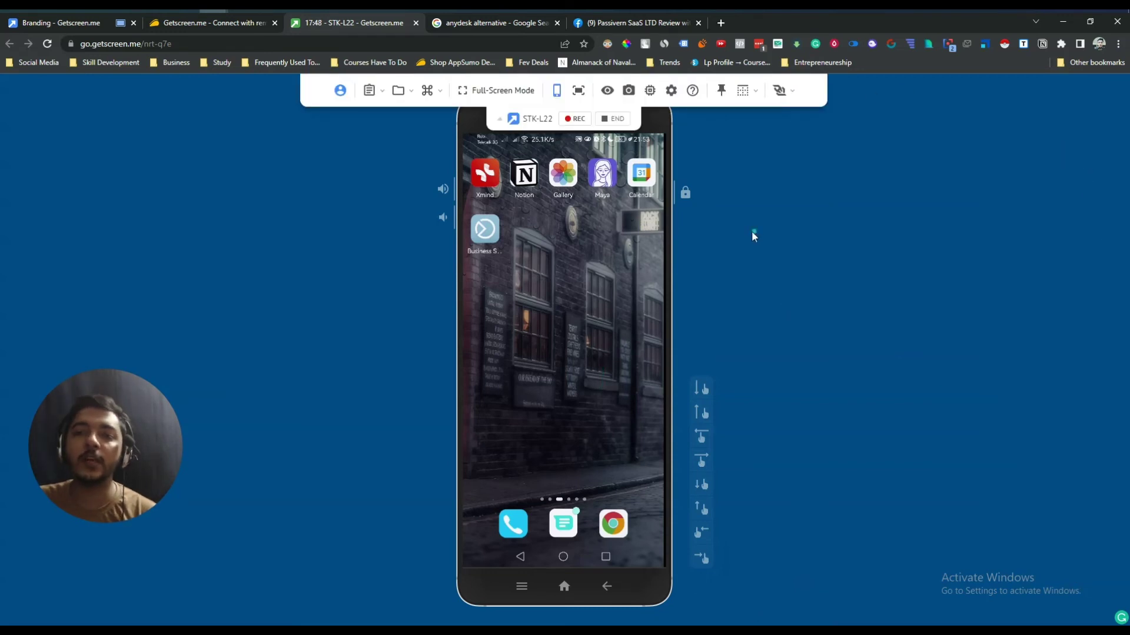
- View the WebSocket and WebRTC connection options, then start REC recording of the session
click(790, 98)
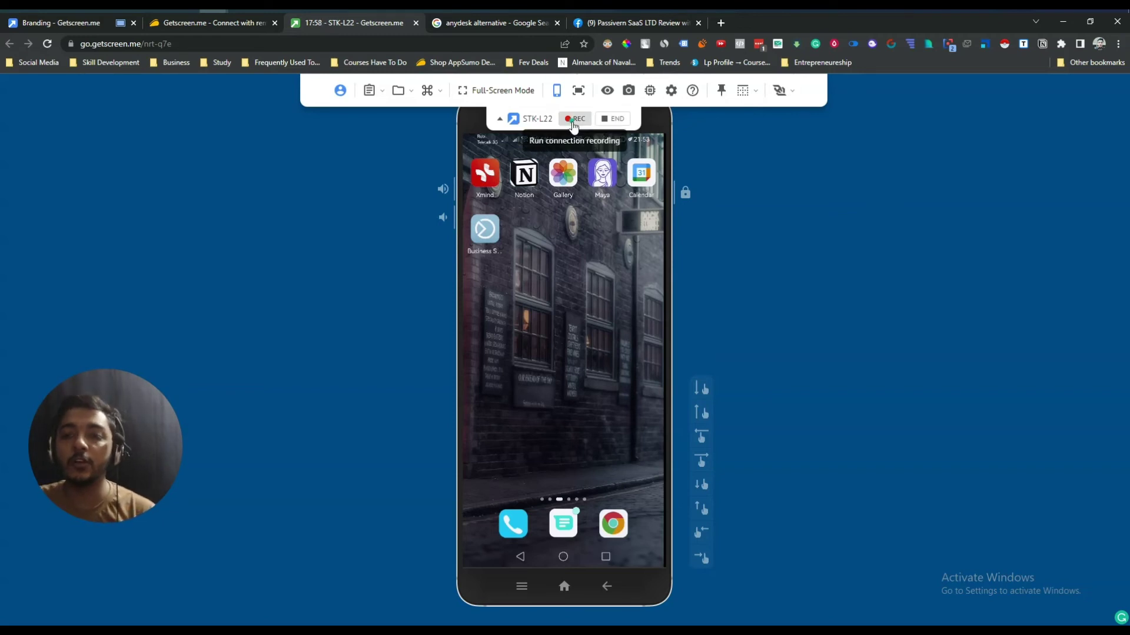
click(574, 120)
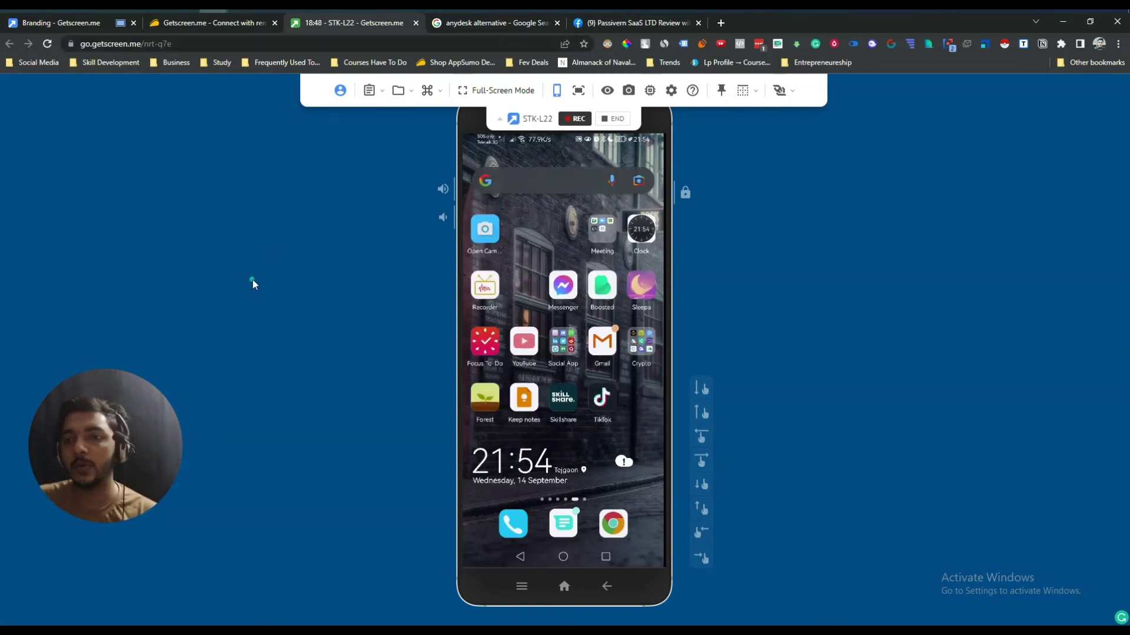
- End the remote phone session, confirm with End, and go back to the dashboard
click(614, 120)
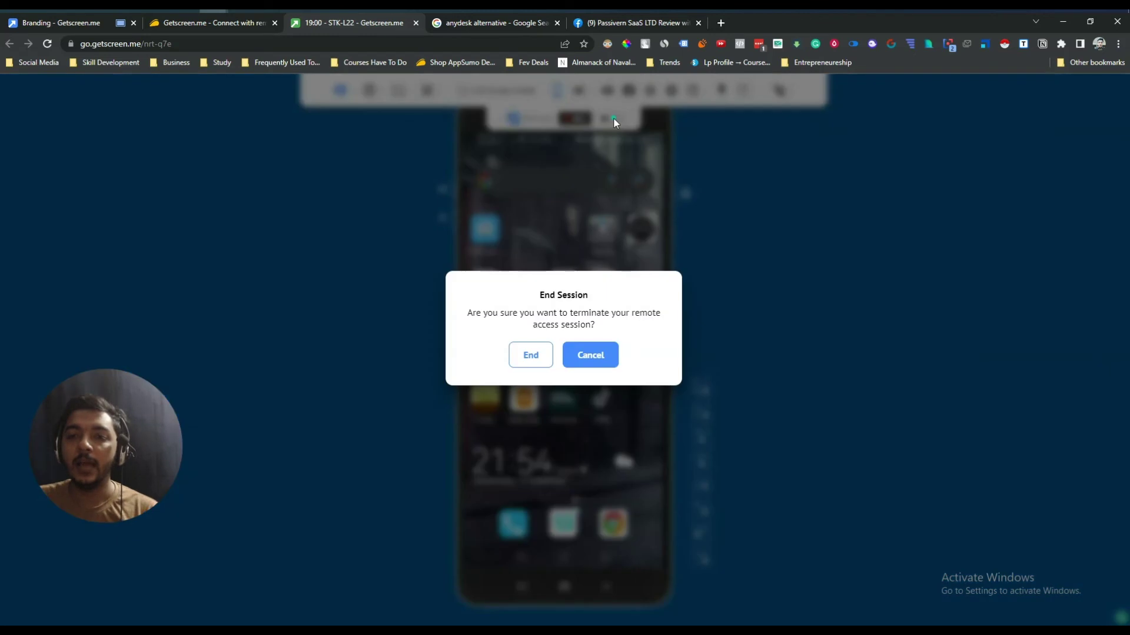
click(528, 353)
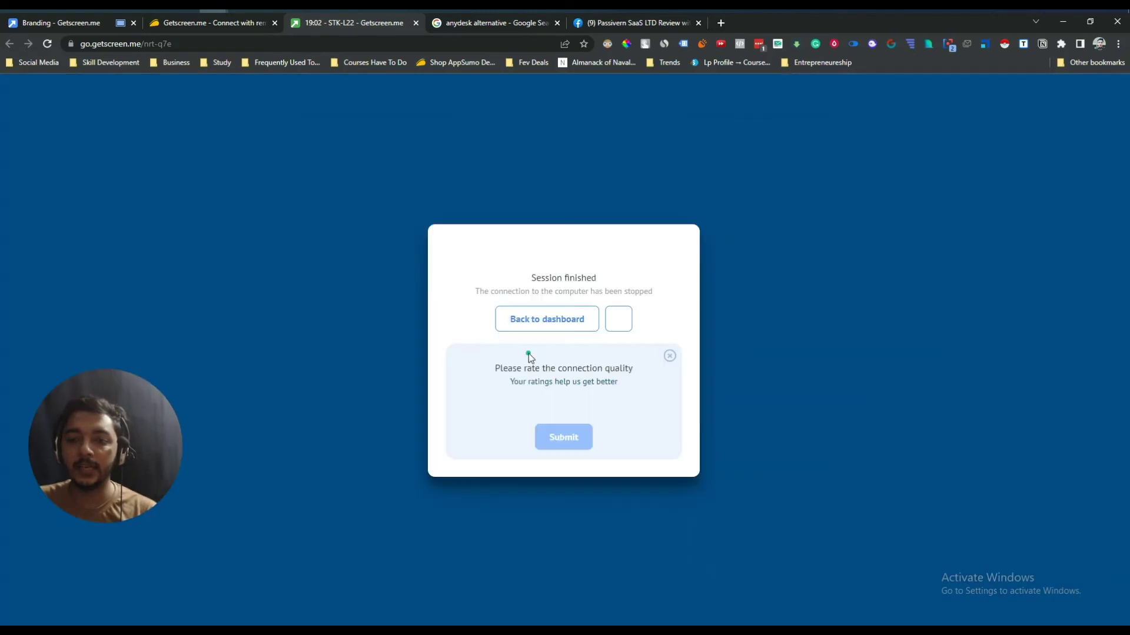
click(542, 328)
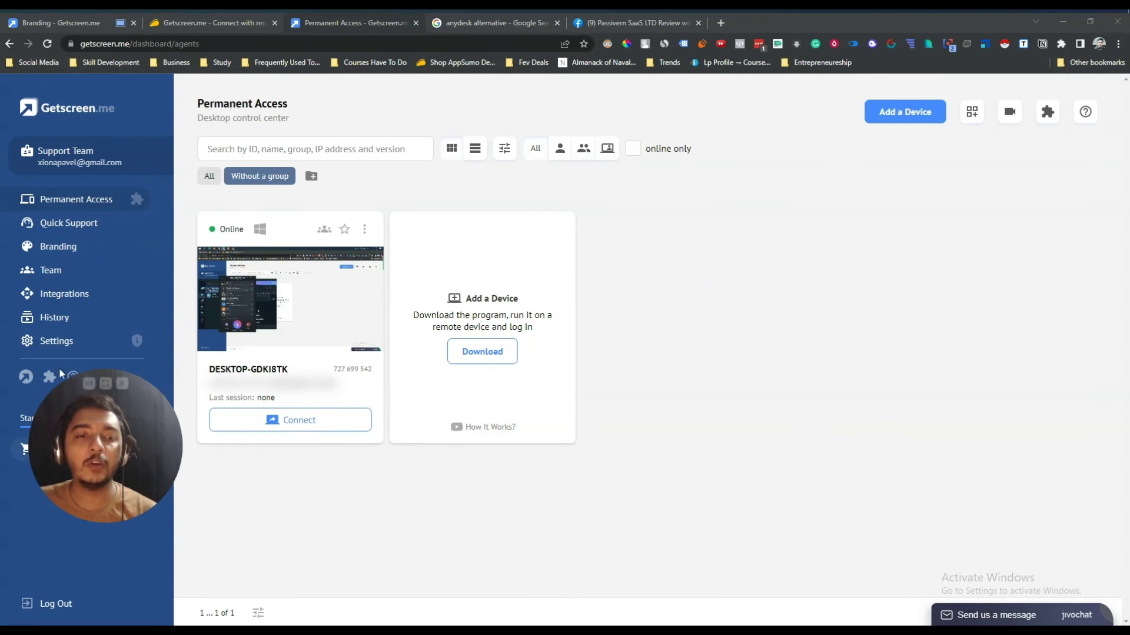
- Open History, play today's 19-minute session recording, then close the video tab
click(48, 324)
click(49, 324)
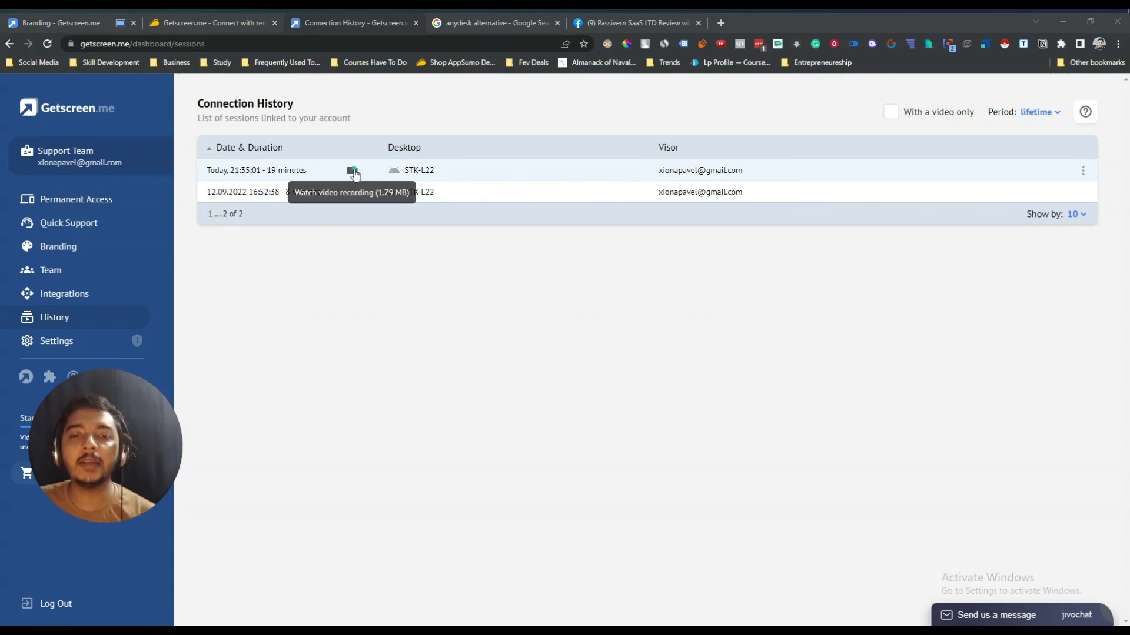
click(353, 171)
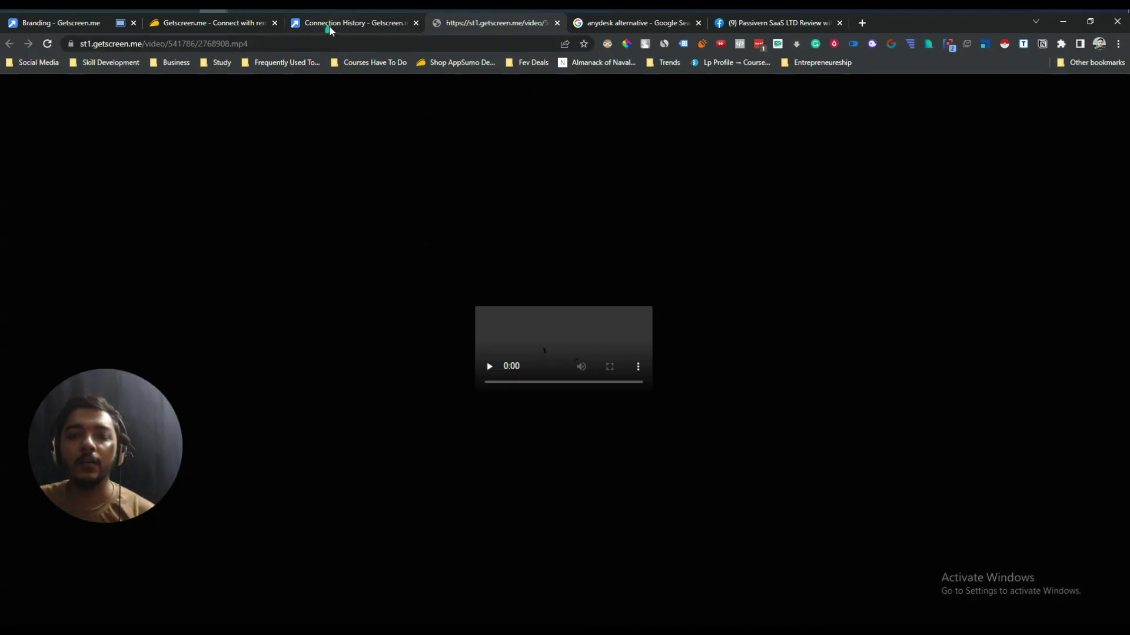
click(329, 26)
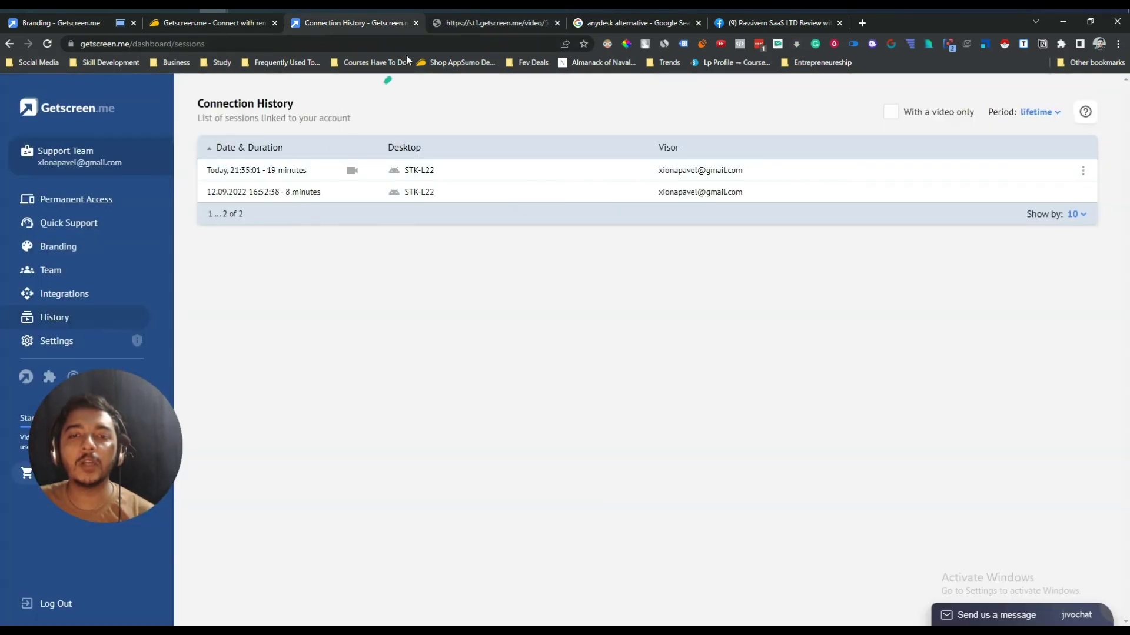
click(460, 23)
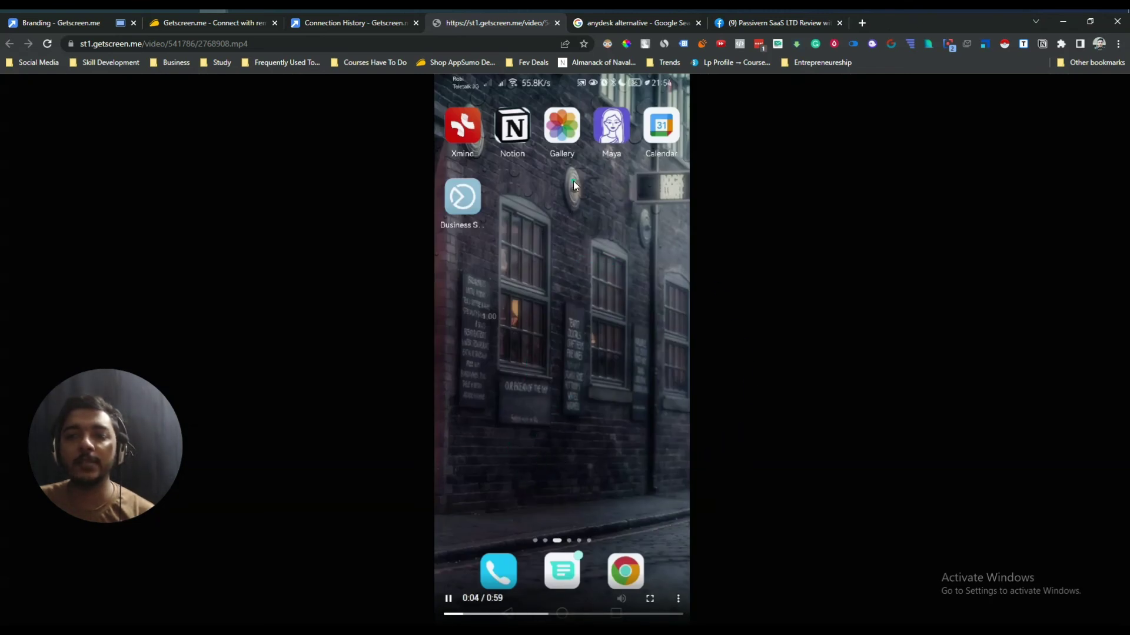
click(557, 23)
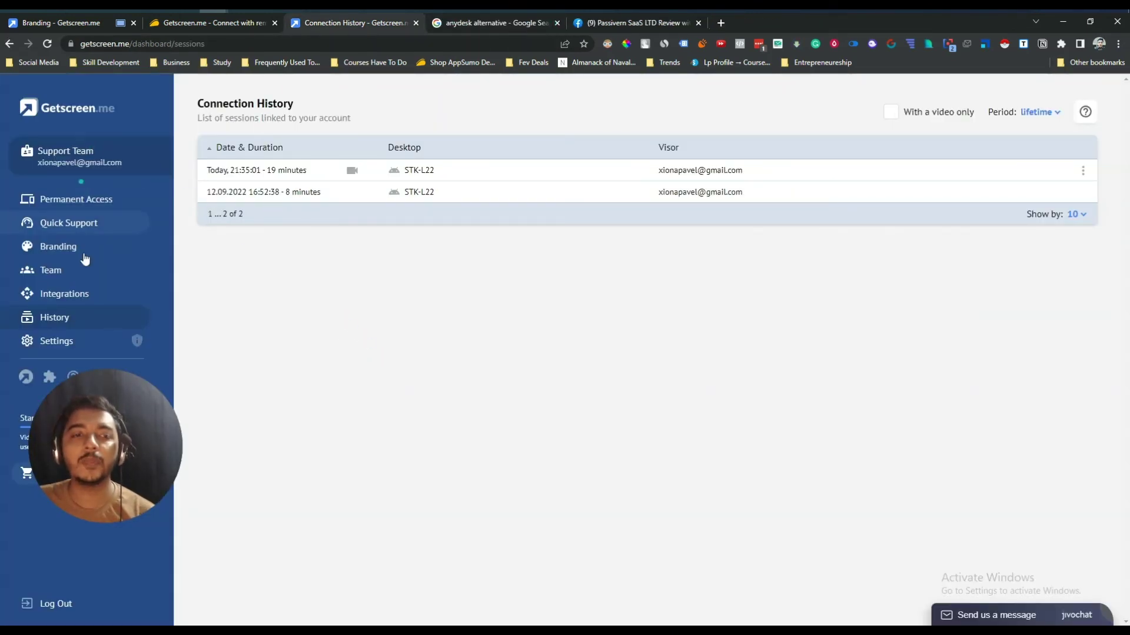
click(65, 290)
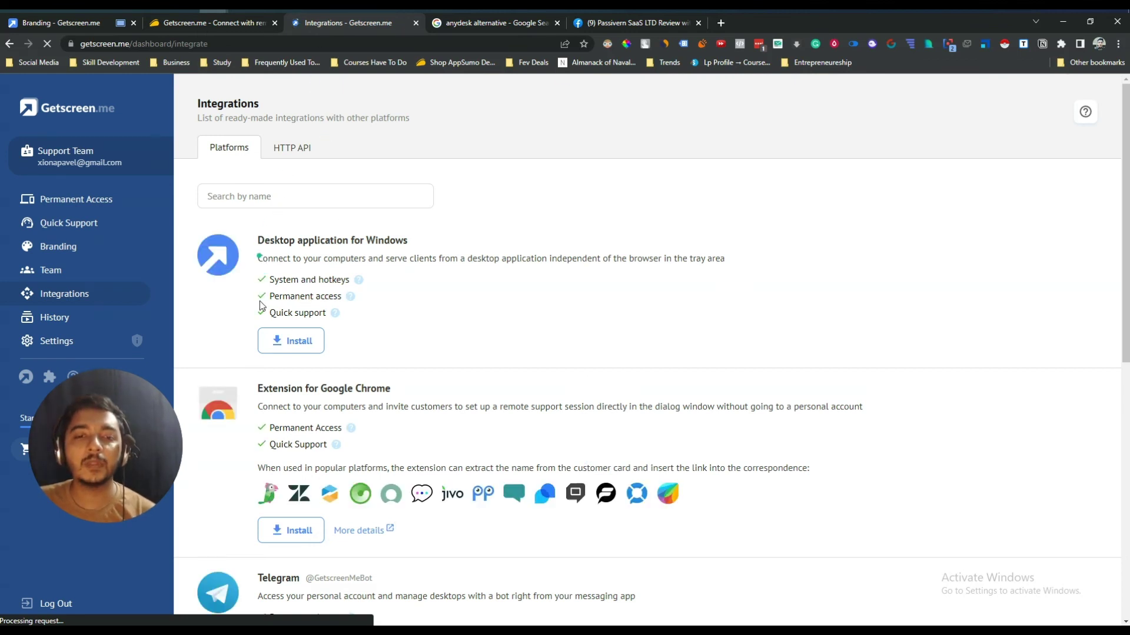
- Scroll the Integrations Platforms list down to Jira Service Desk and back up
scroll(265, 406, down, 2)
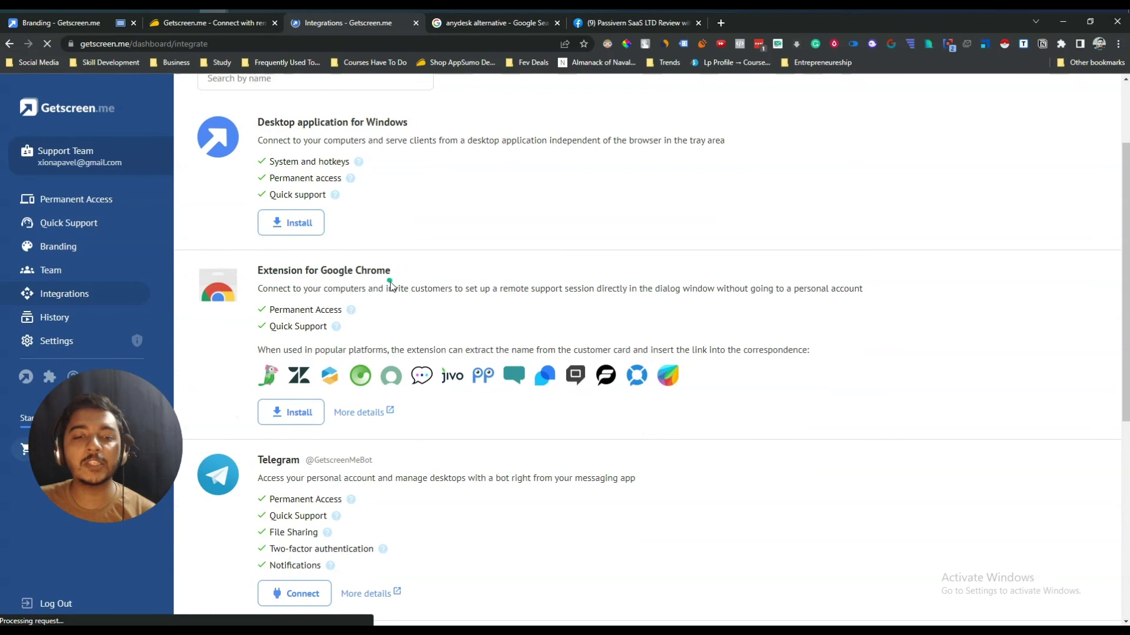
scroll(306, 387, down, 2)
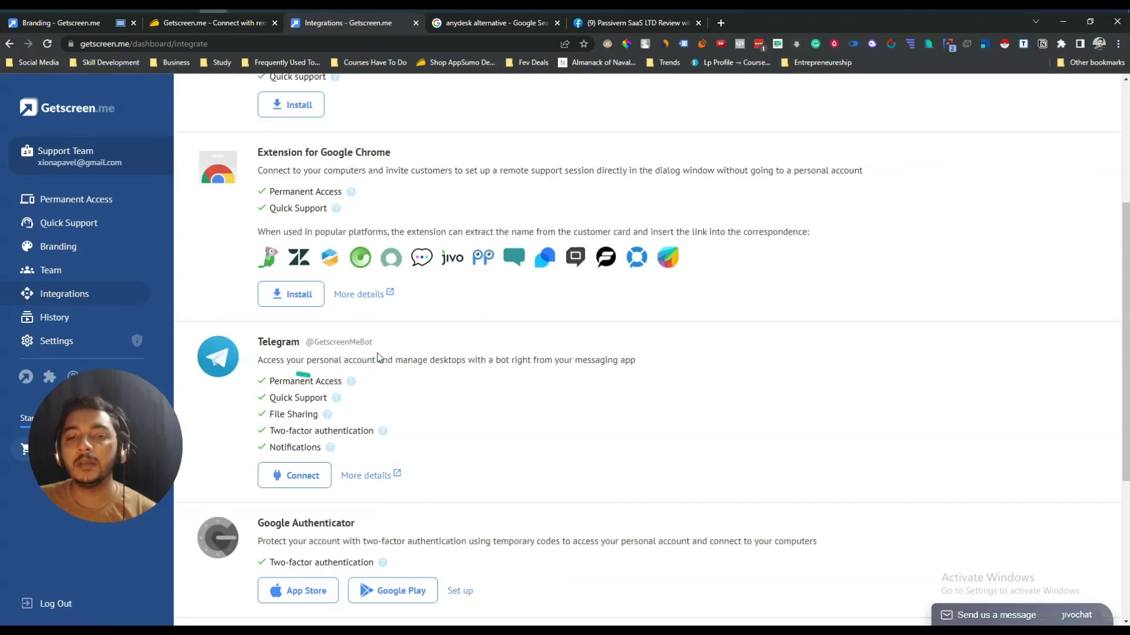
scroll(378, 396, down, 2)
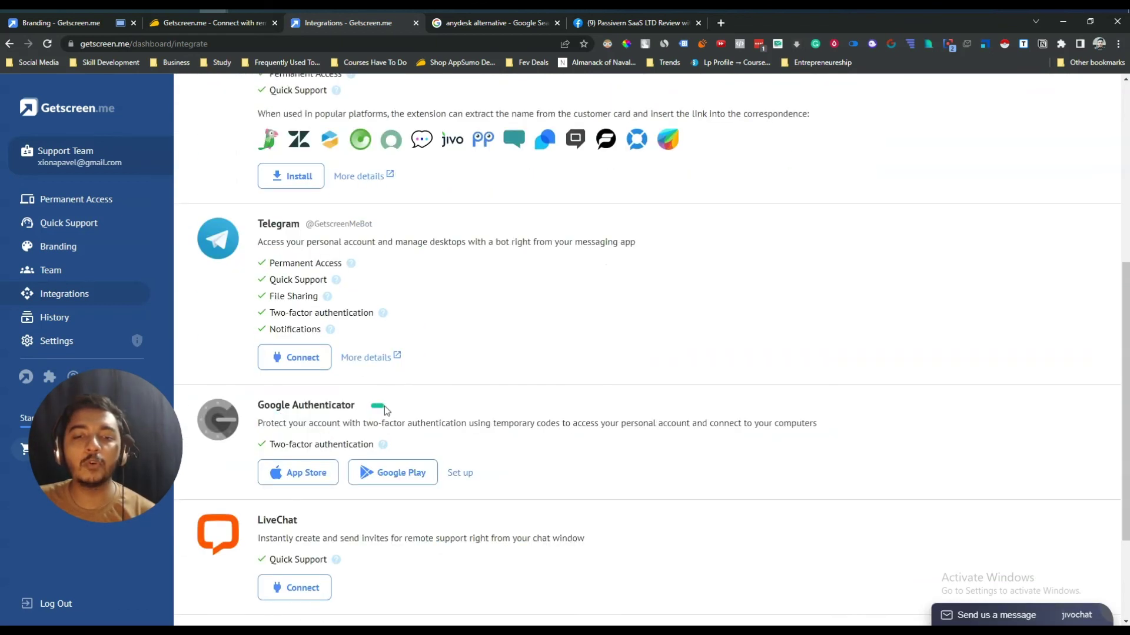
scroll(385, 410, down, 1)
scroll(385, 410, down, 2)
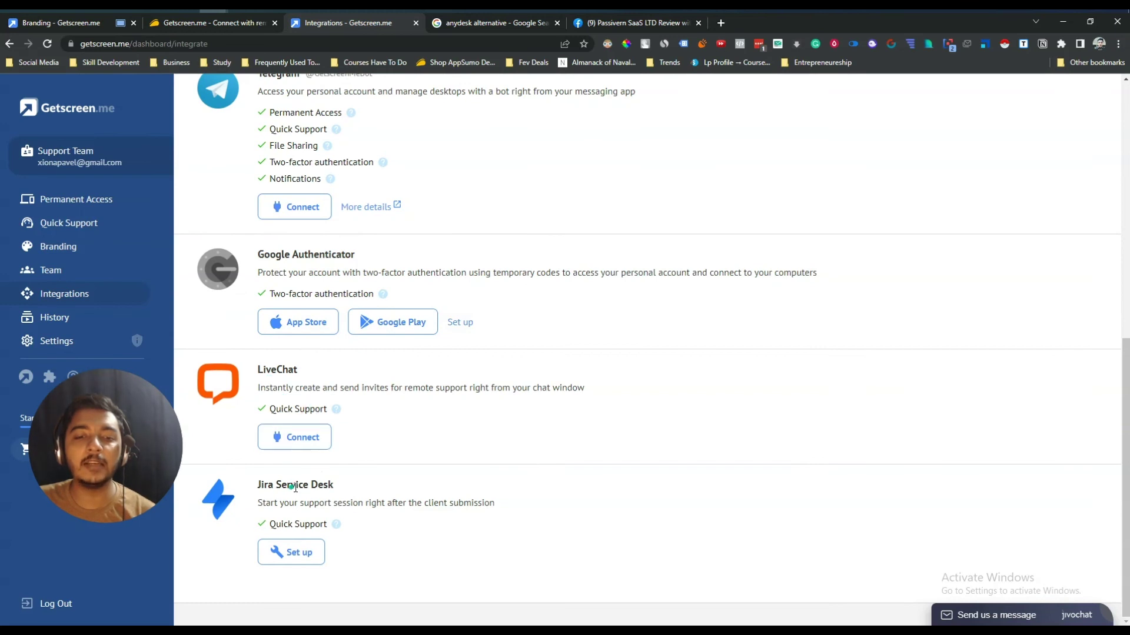
scroll(330, 487, up, 8)
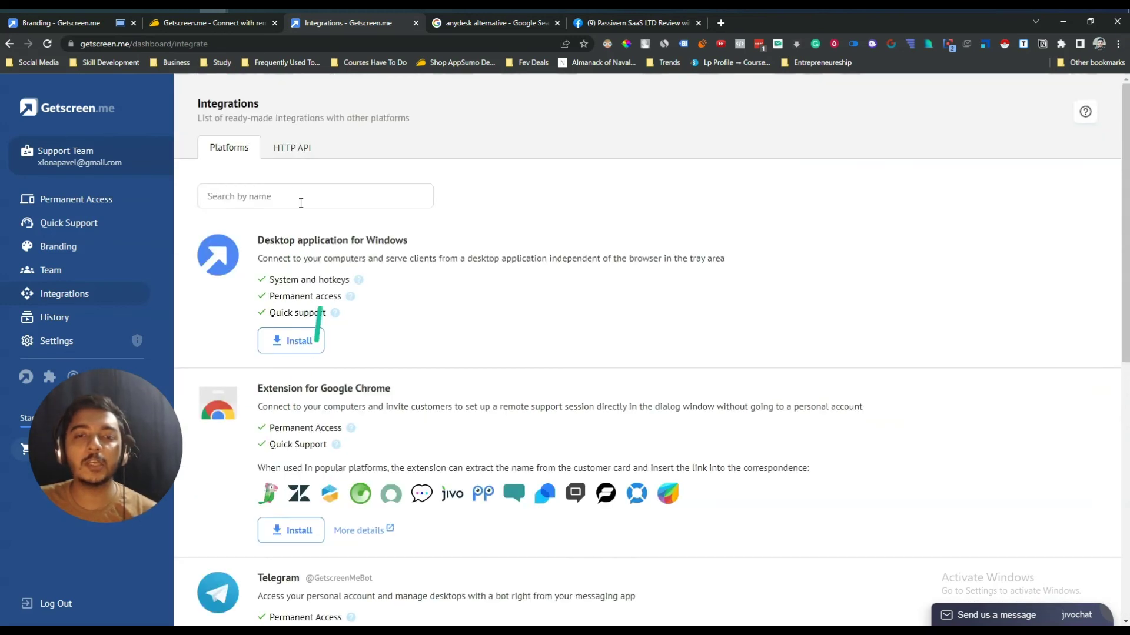
click(286, 151)
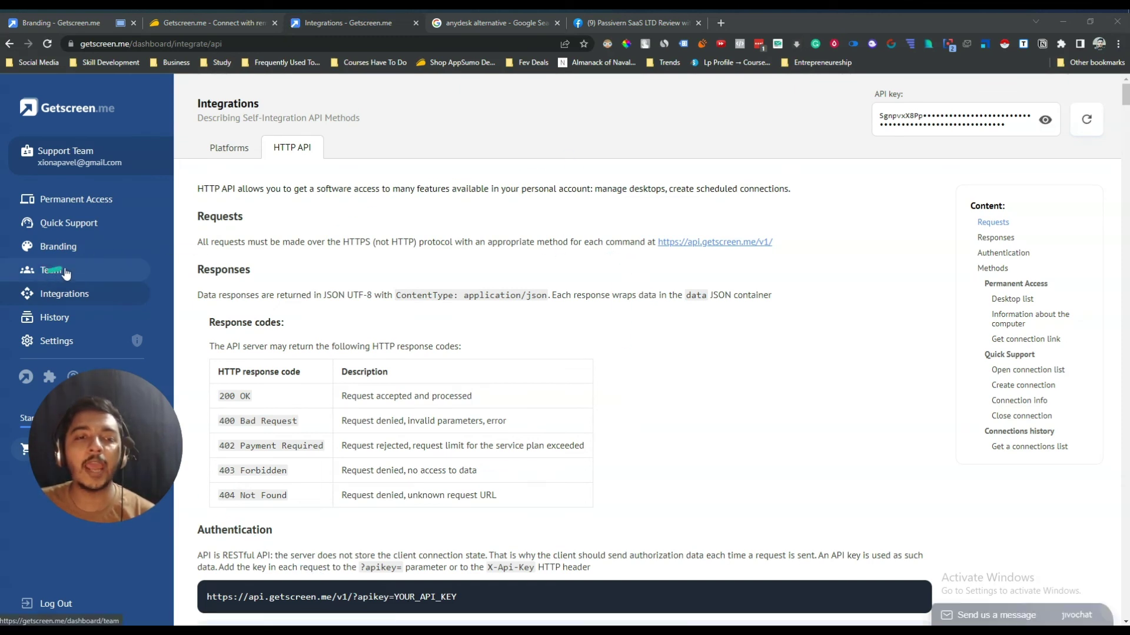
- Go back to the Permanent Access desktops list from the HTTP API documentation
click(64, 203)
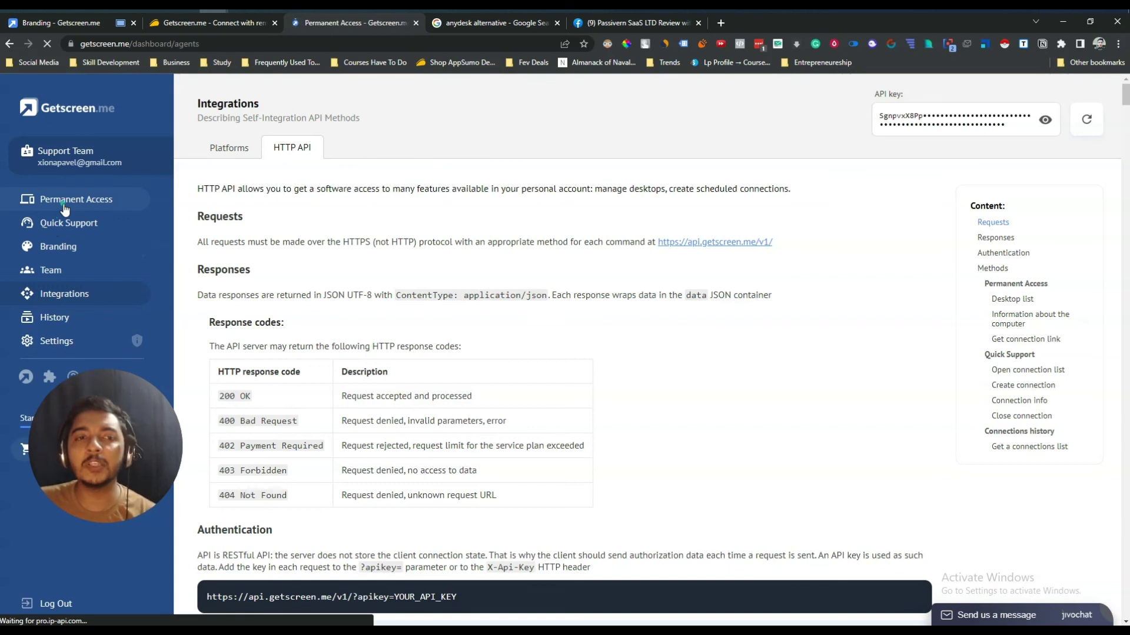